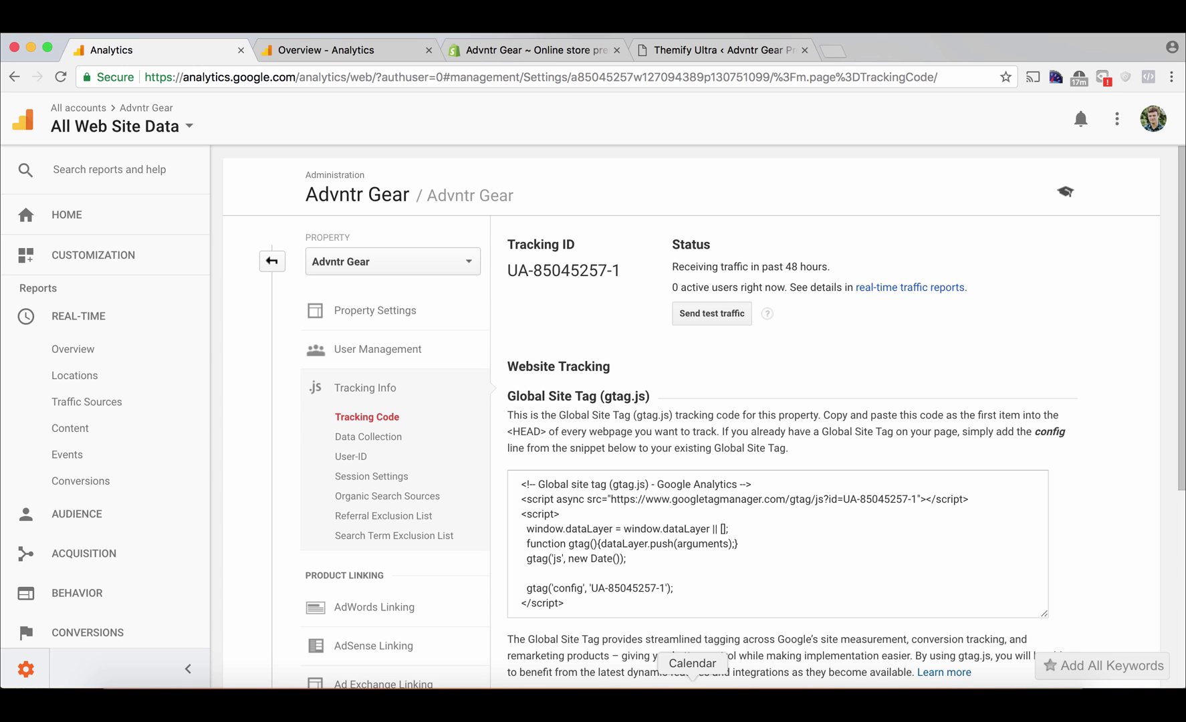
Highlight tracking ID UA-85045257-1 in Analytics and the matching account ID in Shopify's preferences.
{"action": "mouse_move", "coordinate": [621, 270]}
{"action": "left_mouse_down"}
{"action": "mouse_move", "coordinate": [507, 272]}
{"action": "mouse_move", "coordinate": [621, 271]}
{"action": "left_mouse_up"}
{"action": "left_click", "coordinate": [507, 271]}
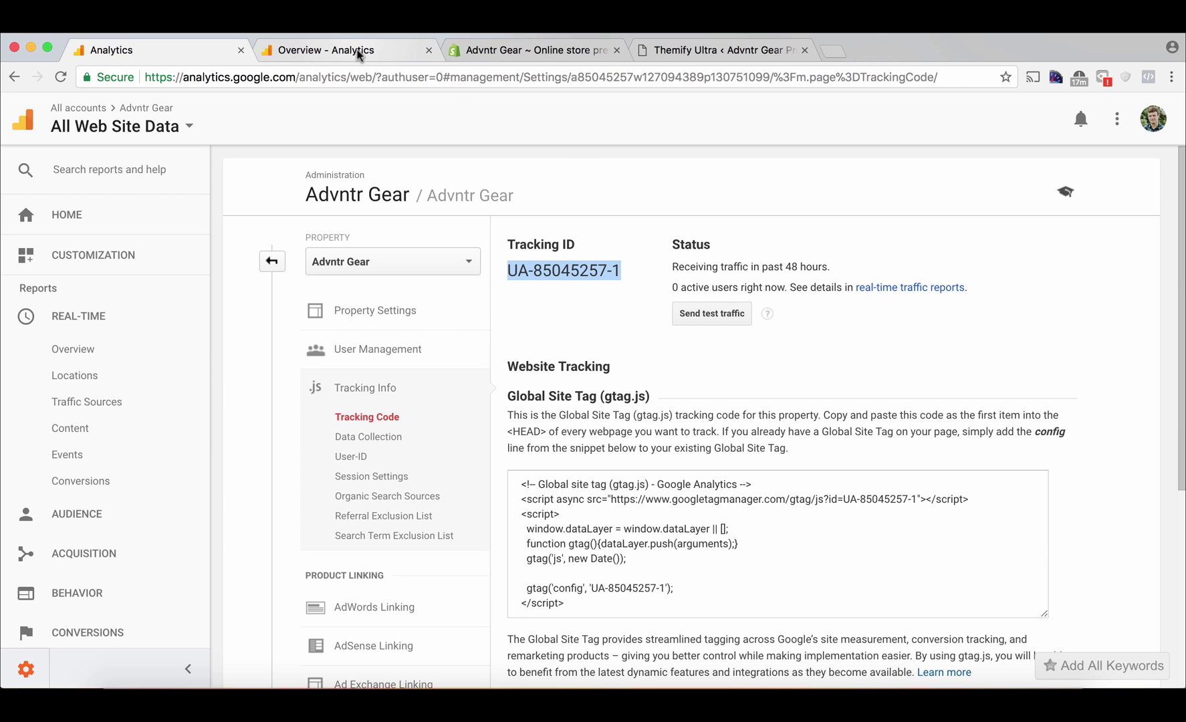
{"action": "left_click", "coordinate": [547, 50]}
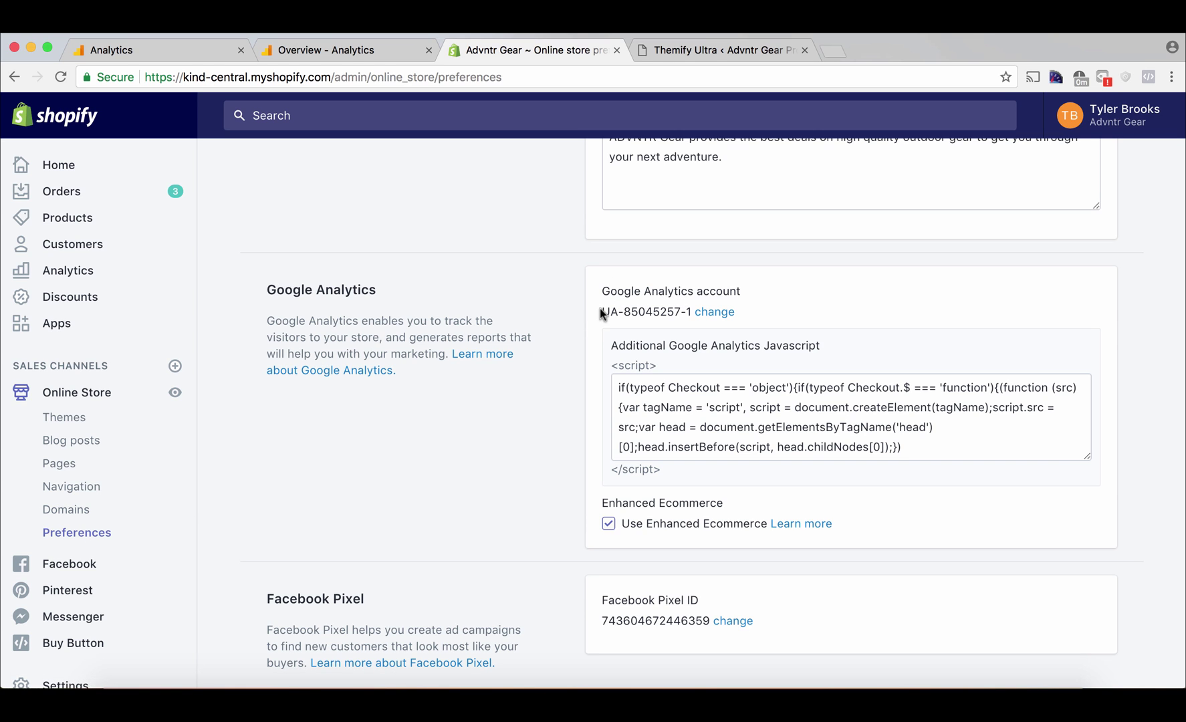
{"action": "left_click_drag", "start_coordinate": [604, 308], "coordinate": [691, 307]}
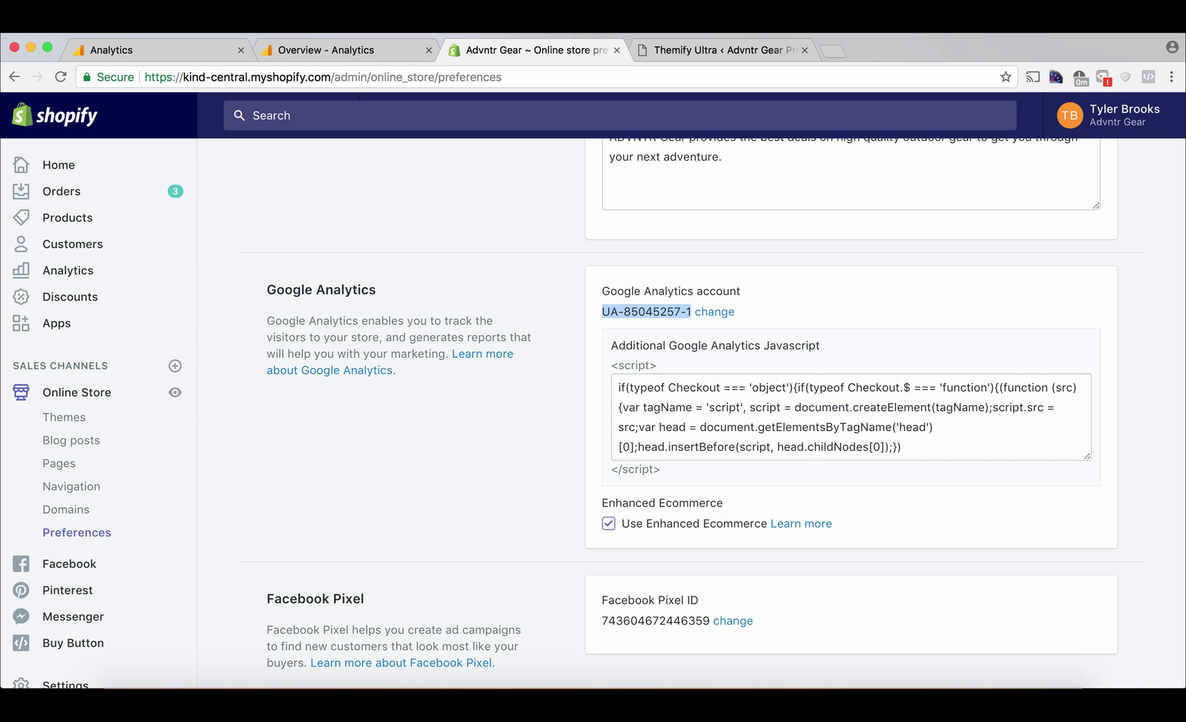
Recheck the Analytics ID against Shopify, then bring up the Themify Ultra Header Code settings.
{"action": "left_click", "coordinate": [180, 51]}
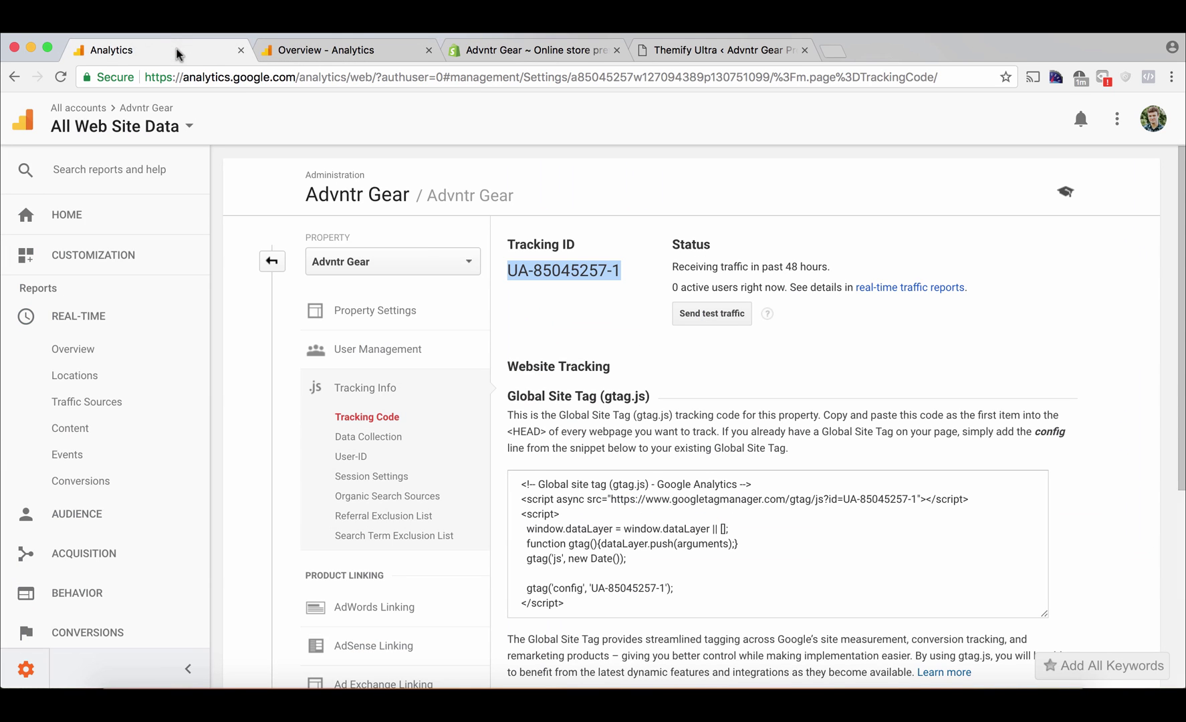
{"action": "left_click", "coordinate": [509, 48]}
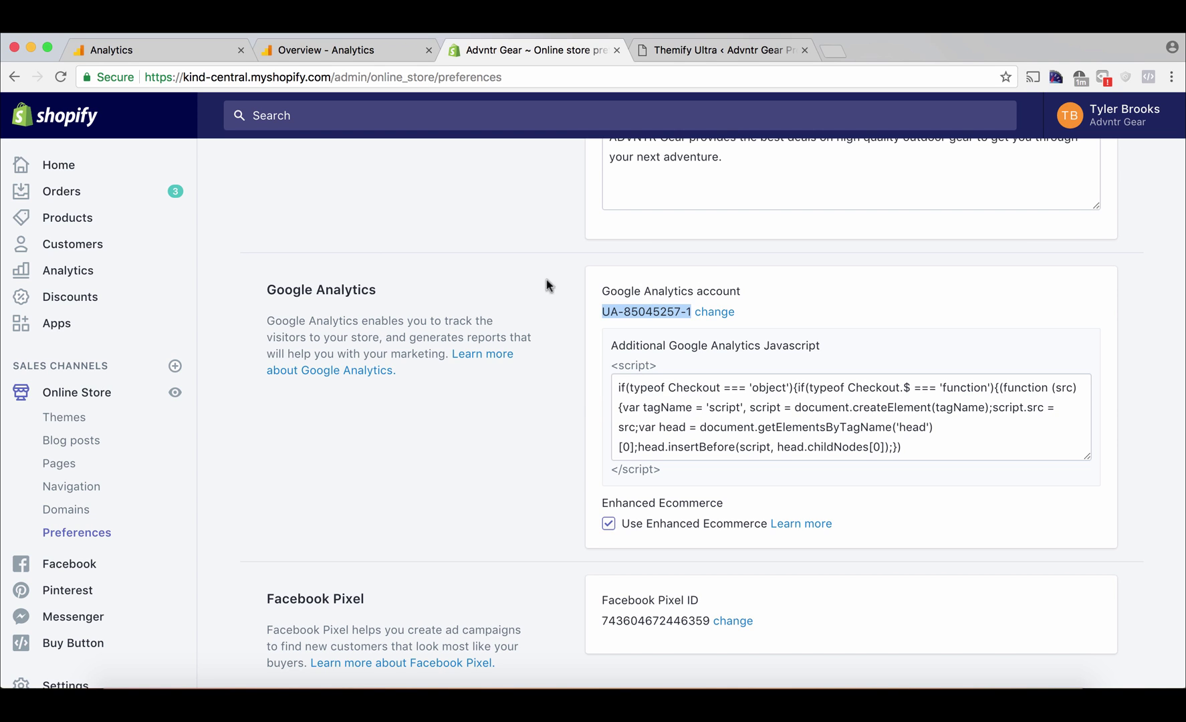
{"action": "left_click", "coordinate": [715, 51]}
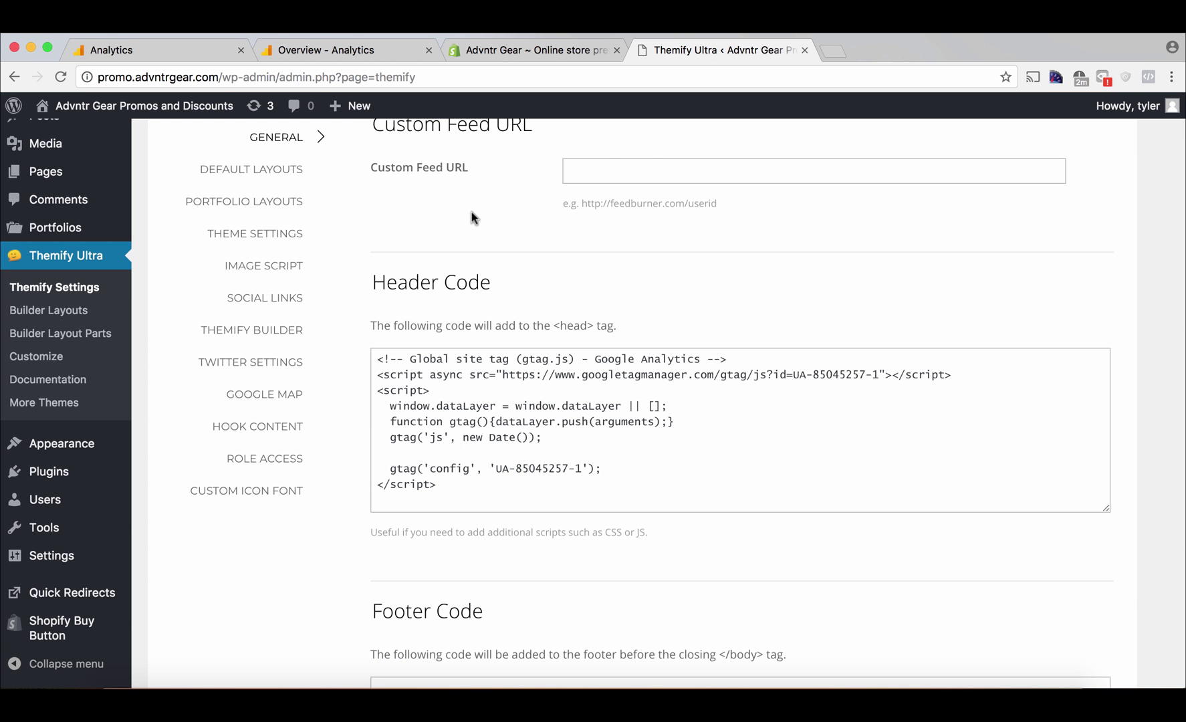
Compare the full Analytics gtag snippet with the UA-85045257-1 snippet in Themify's Header Code.
{"action": "left_click", "coordinate": [135, 48]}
{"action": "triple_click", "coordinate": [588, 528]}
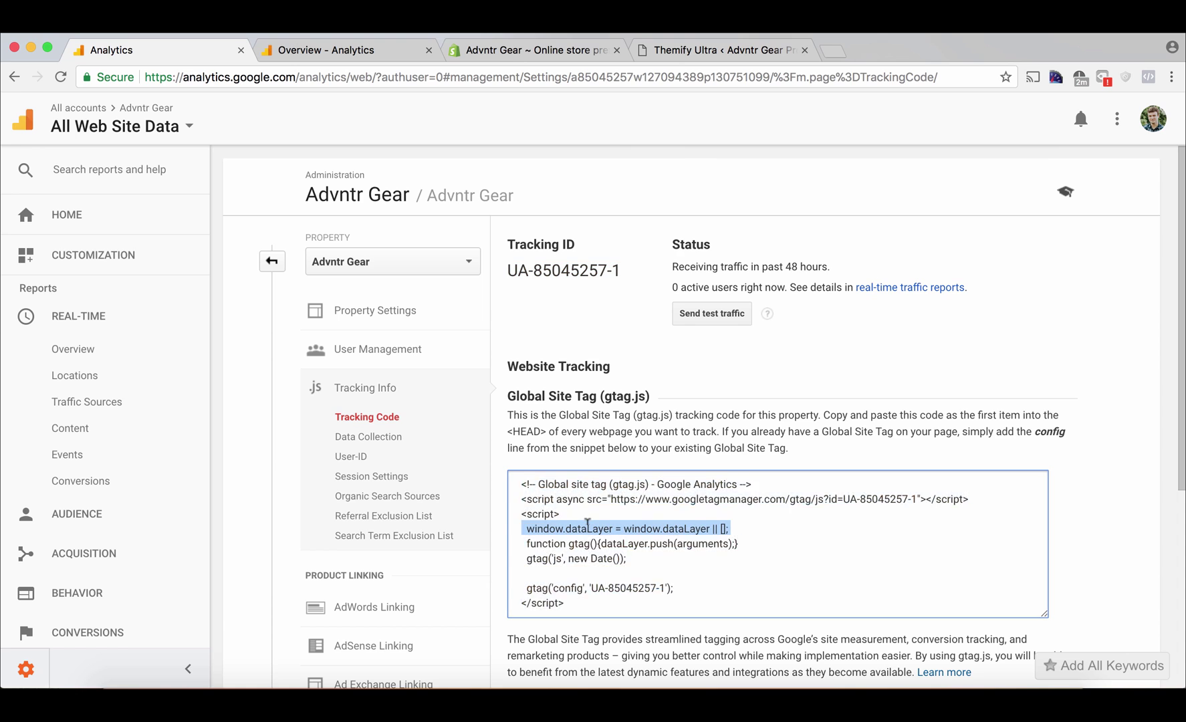
{"action": "key", "text": "super+a"}
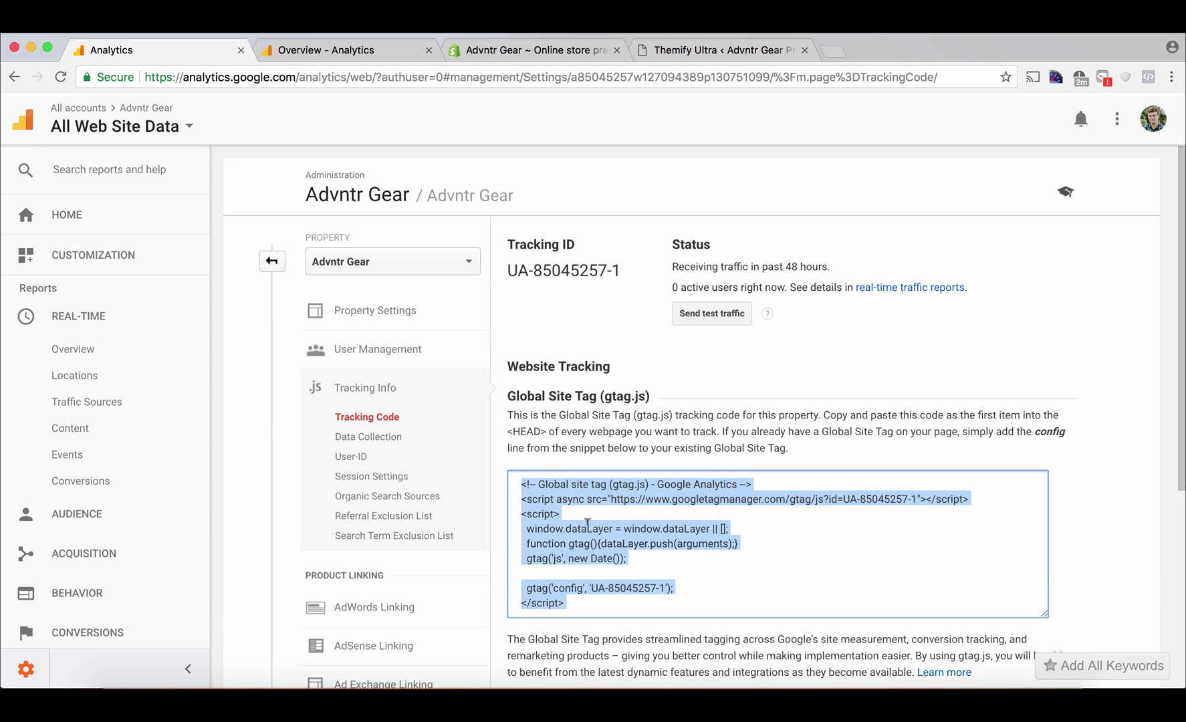
{"action": "left_click", "coordinate": [677, 51]}
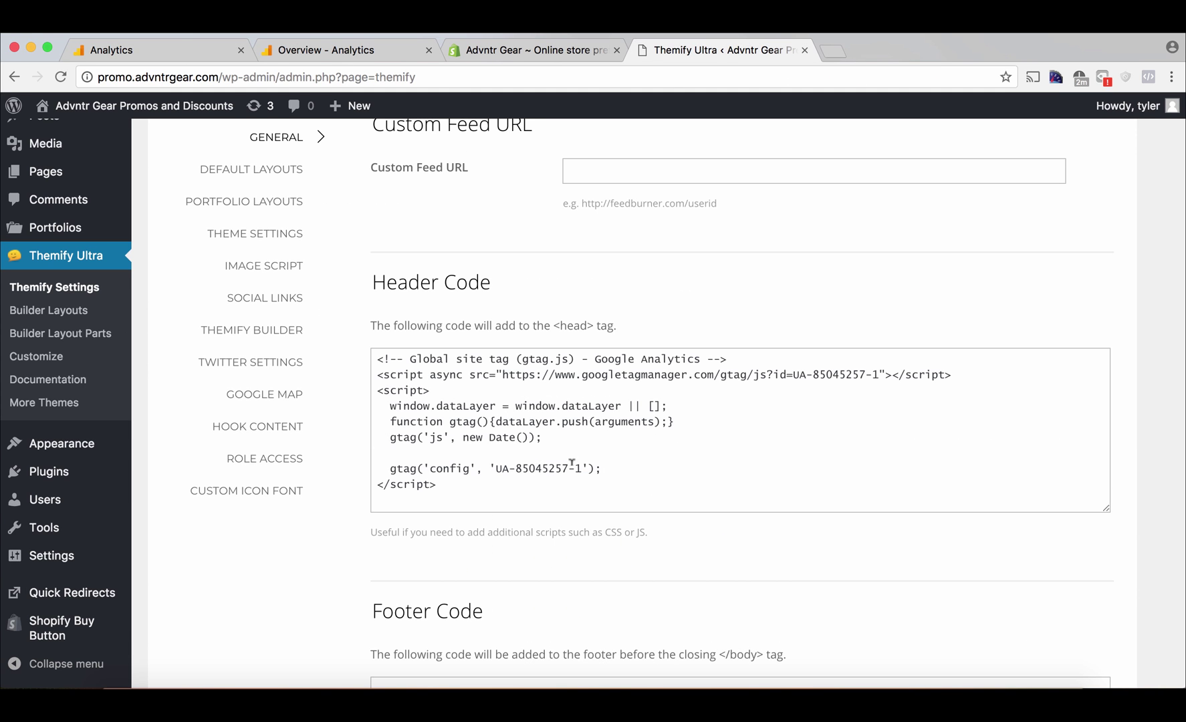
{"action": "left_click_drag", "start_coordinate": [581, 468], "coordinate": [495, 467]}
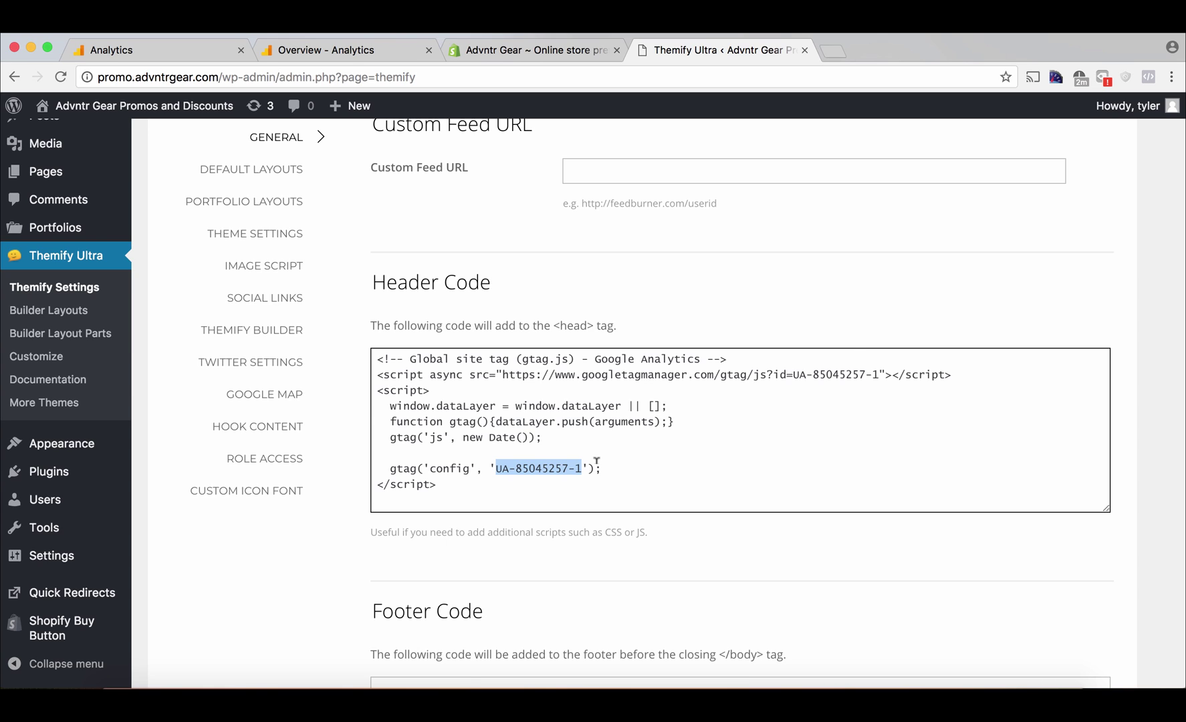
Resize the browser and bring the Camping Chair Sale promo page window forward.
{"action": "left_click_drag", "start_coordinate": [1182, 229], "coordinate": [1002, 226]}
{"action": "left_click_drag", "start_coordinate": [1117, 41], "coordinate": [979, 42]}
{"action": "scroll", "coordinate": [914, 288], "scroll_direction": "up", "scroll_amount": 10}
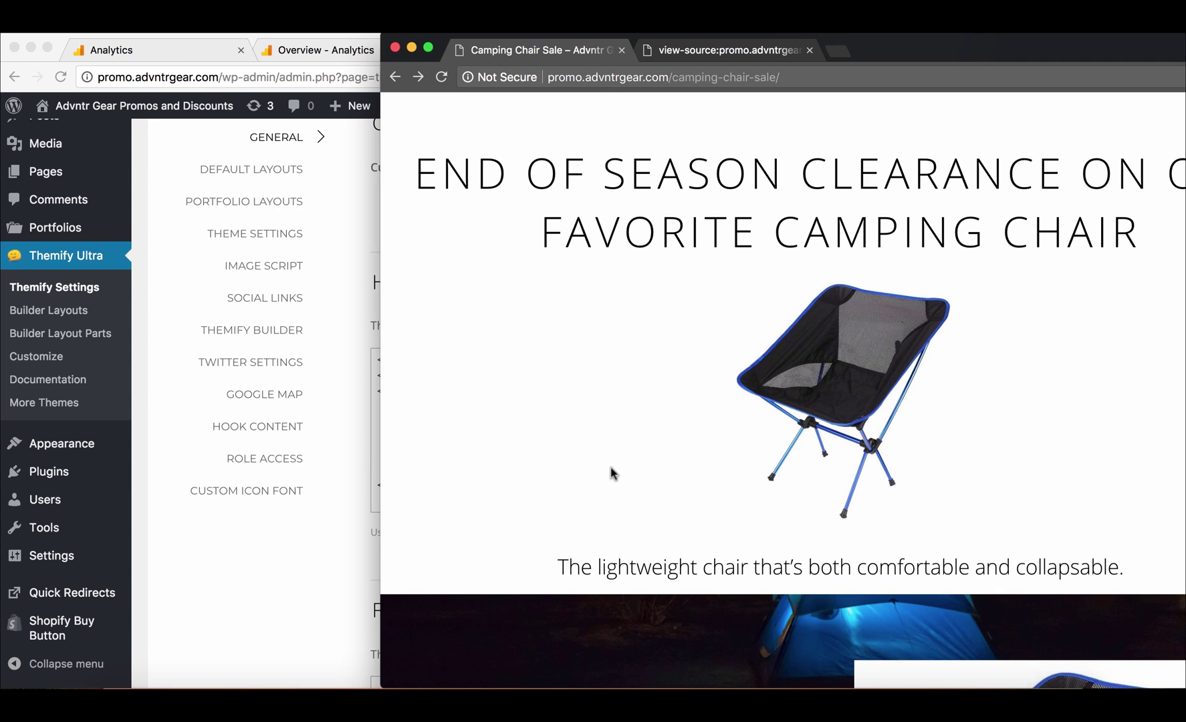
Place Real-Time Overview beside the promo page and reload /camping-chair-sale/ to register a visit.
{"action": "left_click", "coordinate": [324, 47]}
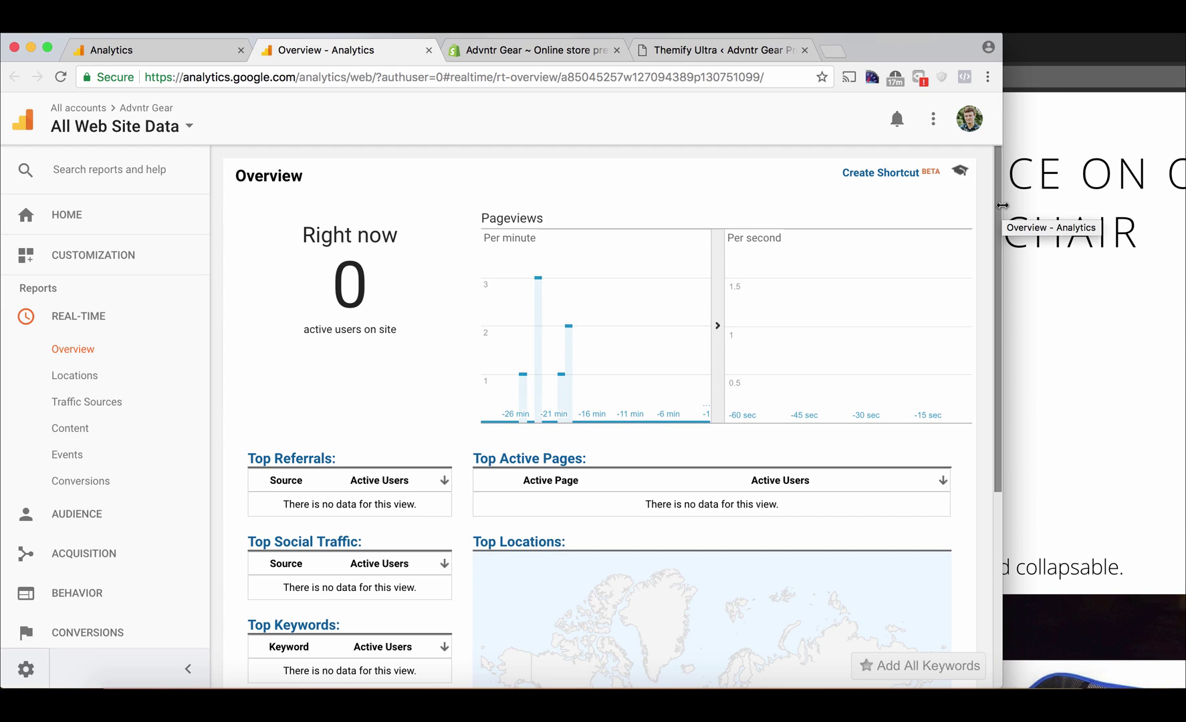
{"action": "left_click_drag", "start_coordinate": [1002, 206], "coordinate": [760, 234]}
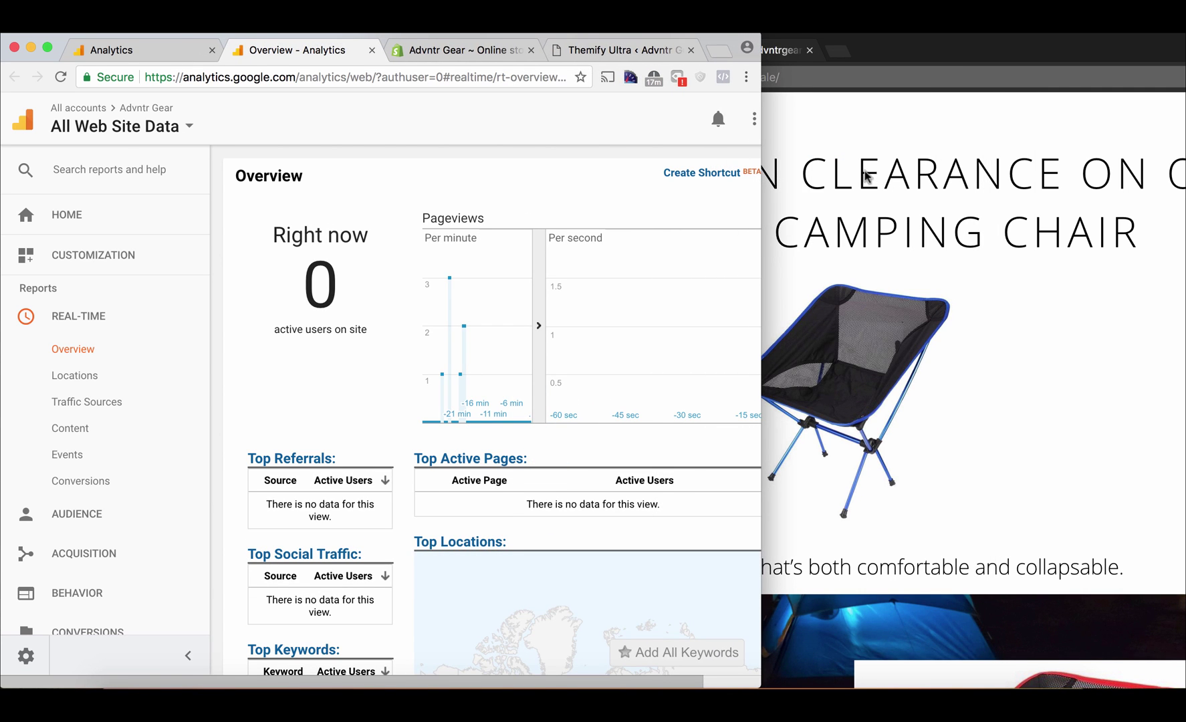
{"action": "scroll", "coordinate": [542, 330], "scroll_direction": "right", "scroll_amount": 3}
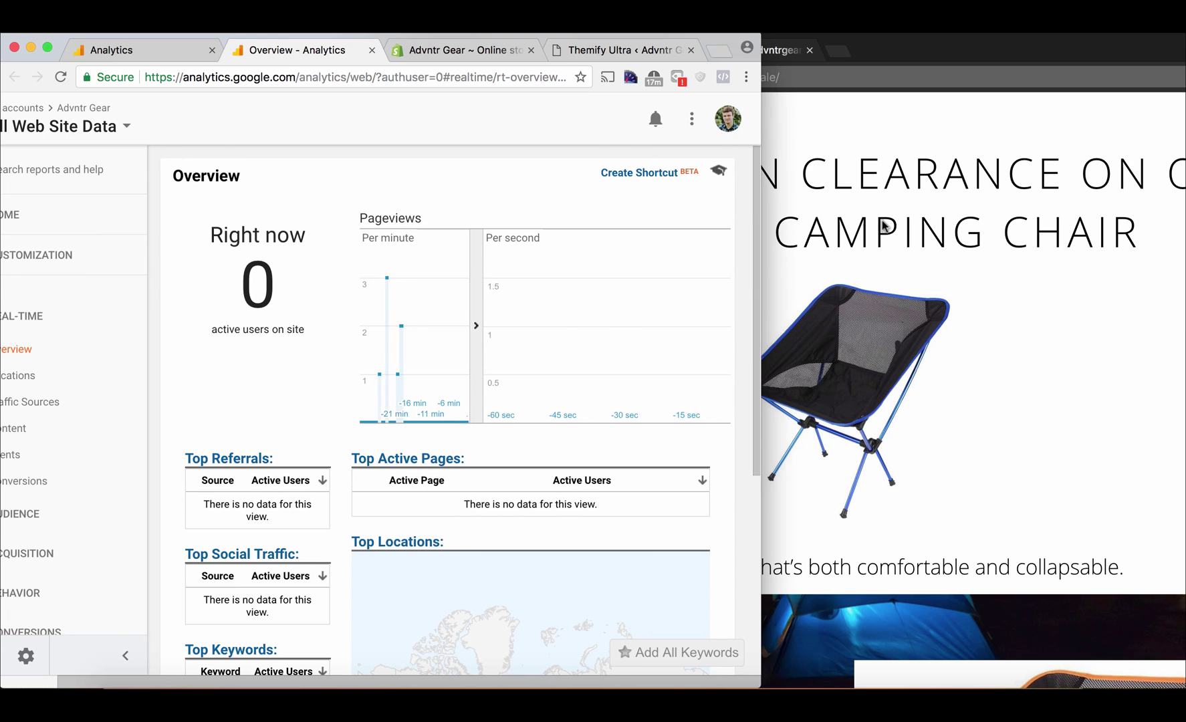
{"action": "left_click", "coordinate": [883, 221]}
{"action": "left_click", "coordinate": [809, 79]}
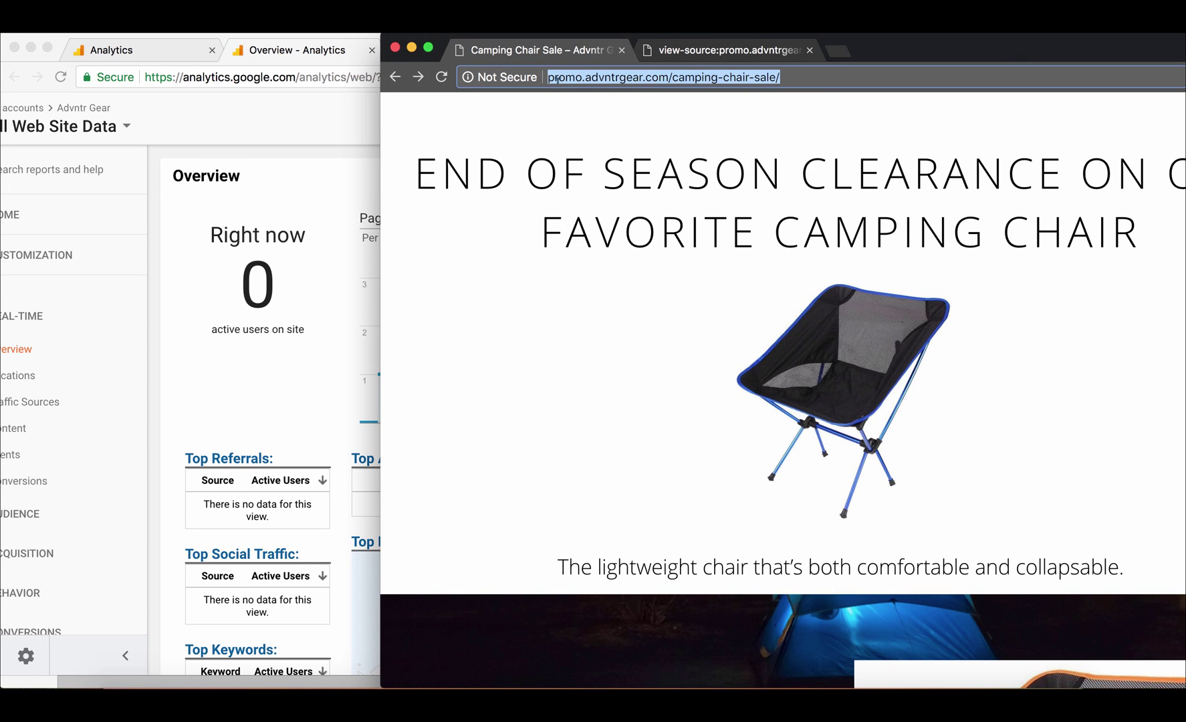
{"action": "left_click", "coordinate": [441, 77]}
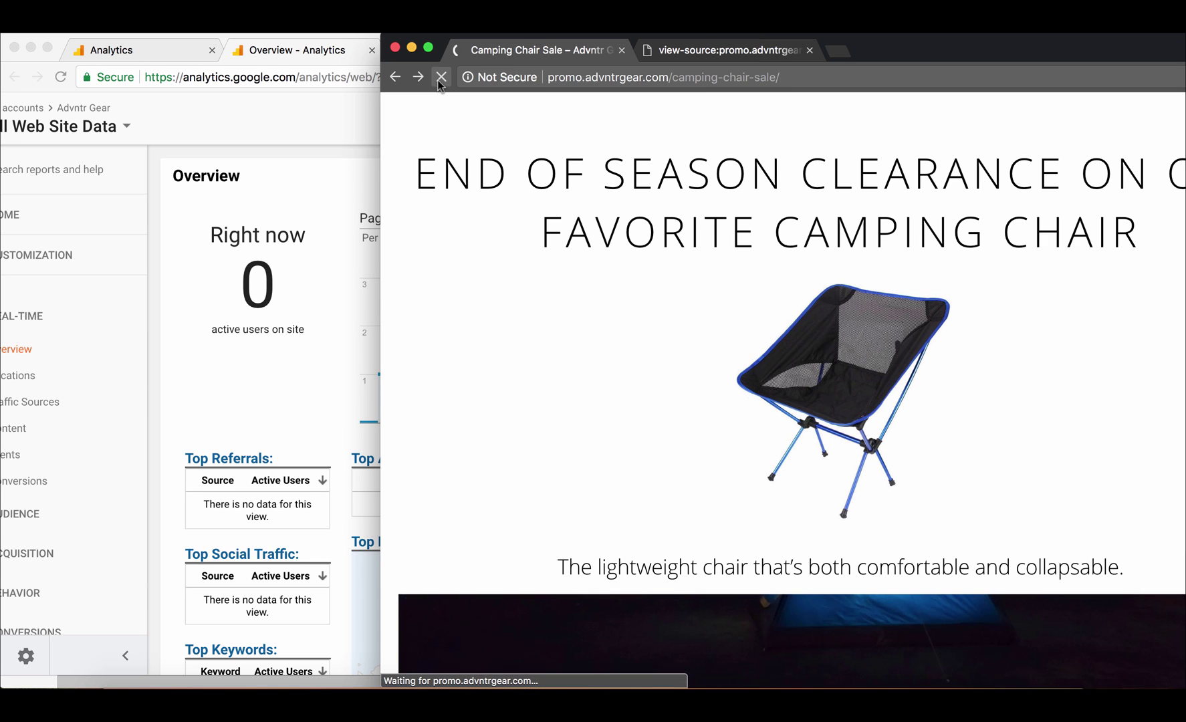
Confirm Real-Time lists one active user on /camping-chair-sale/, matching the promo page's path.
{"action": "left_click", "coordinate": [279, 182]}
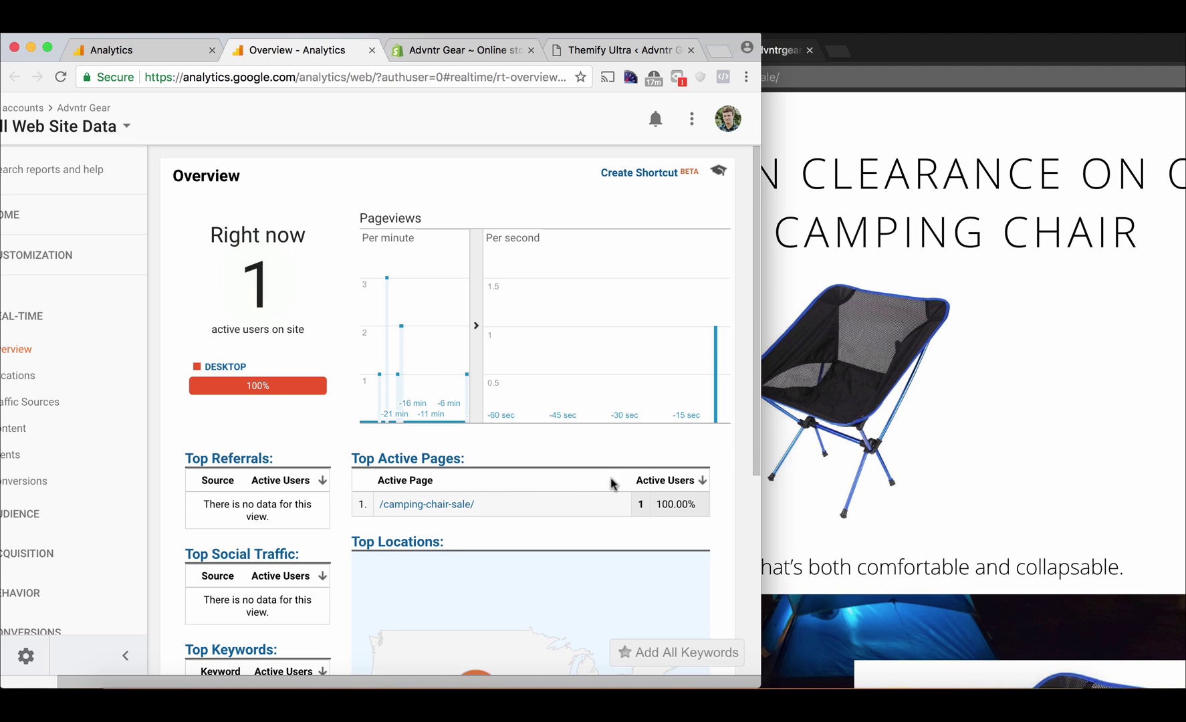
{"action": "left_click_drag", "start_coordinate": [485, 503], "coordinate": [378, 511]}
{"action": "left_click", "coordinate": [861, 247]}
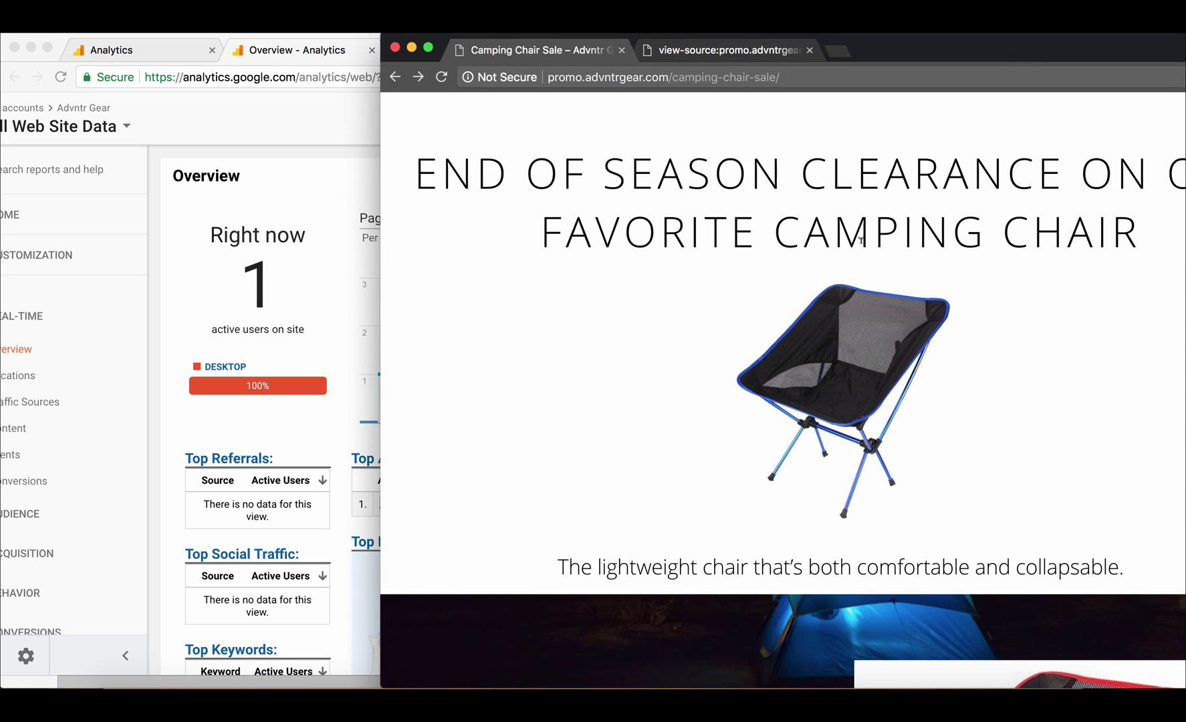
{"action": "left_click_drag", "start_coordinate": [795, 77], "coordinate": [682, 89]}
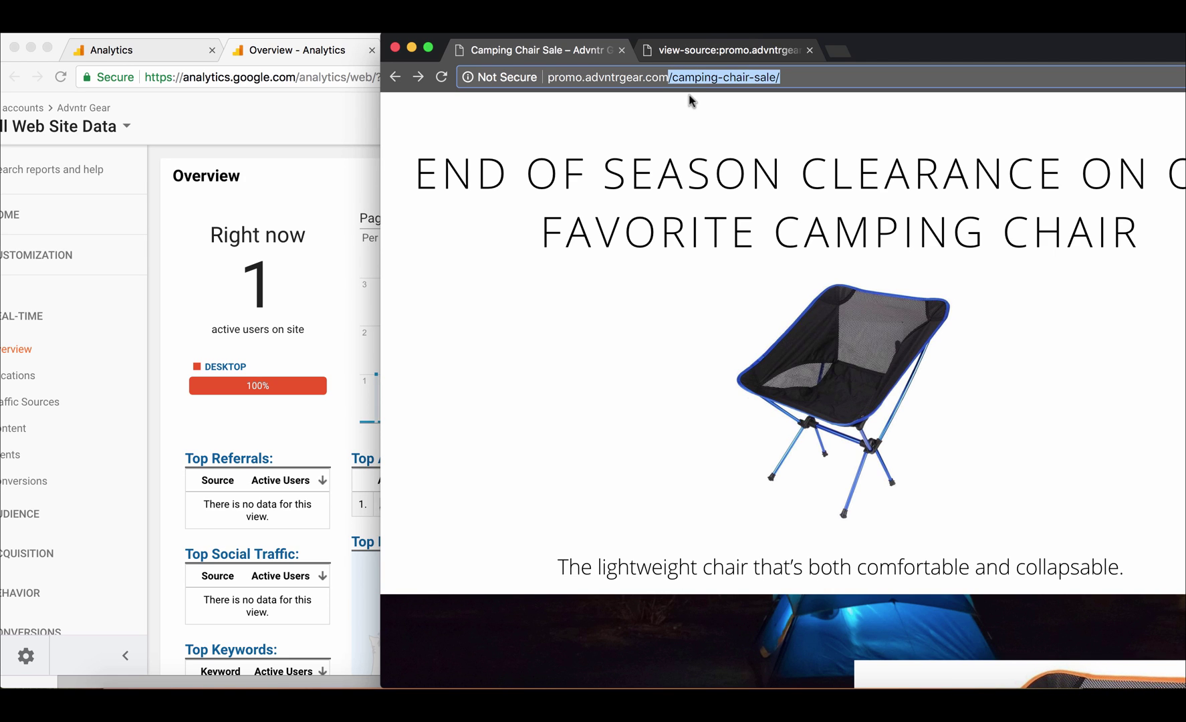
{"action": "left_click", "coordinate": [317, 200]}
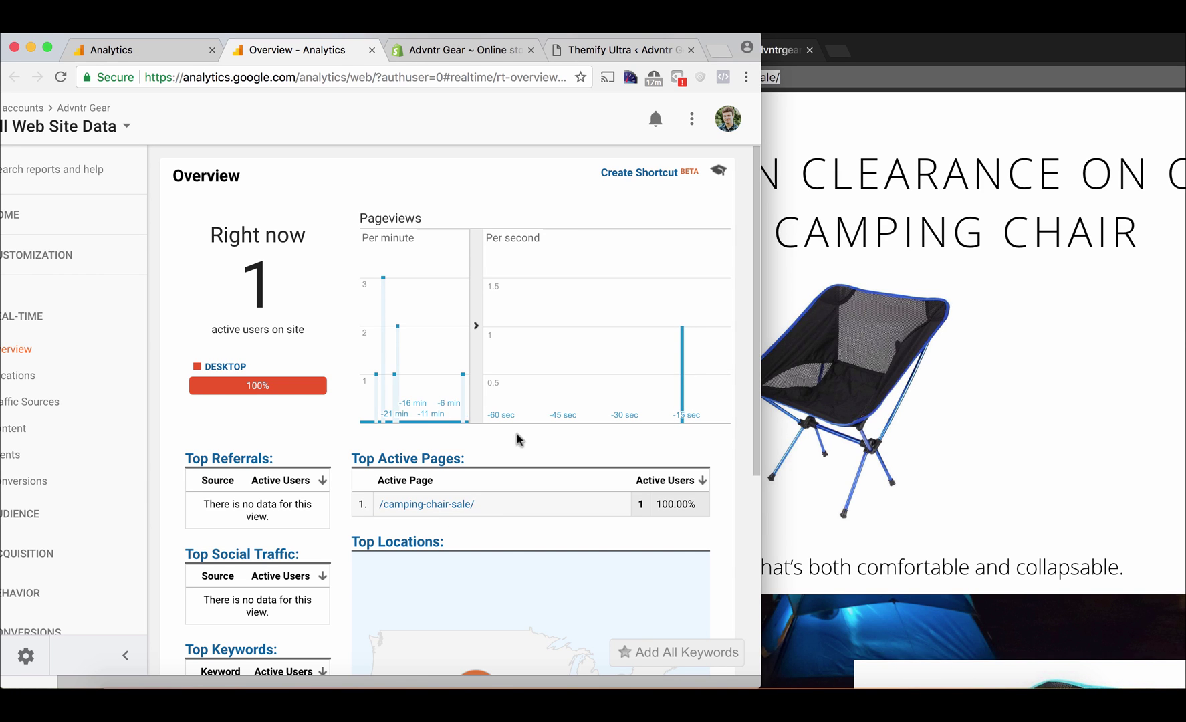
{"action": "left_click_drag", "start_coordinate": [255, 271], "coordinate": [297, 339]}
{"action": "left_click", "coordinate": [283, 325]}
Scroll down the promo page and follow Purchase to the camping chair product page.
{"action": "left_click", "coordinate": [881, 201]}
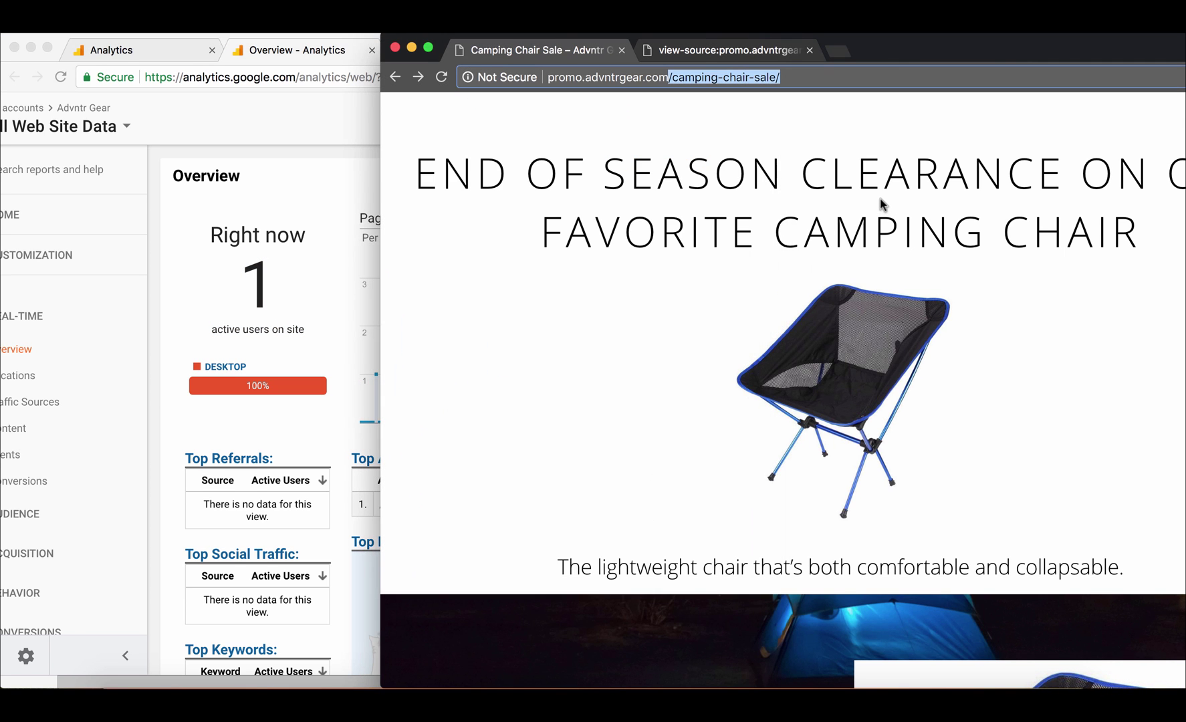
{"action": "scroll", "coordinate": [784, 328], "scroll_direction": "down", "scroll_amount": 5}
{"action": "scroll", "coordinate": [784, 323], "scroll_direction": "down", "scroll_amount": 1}
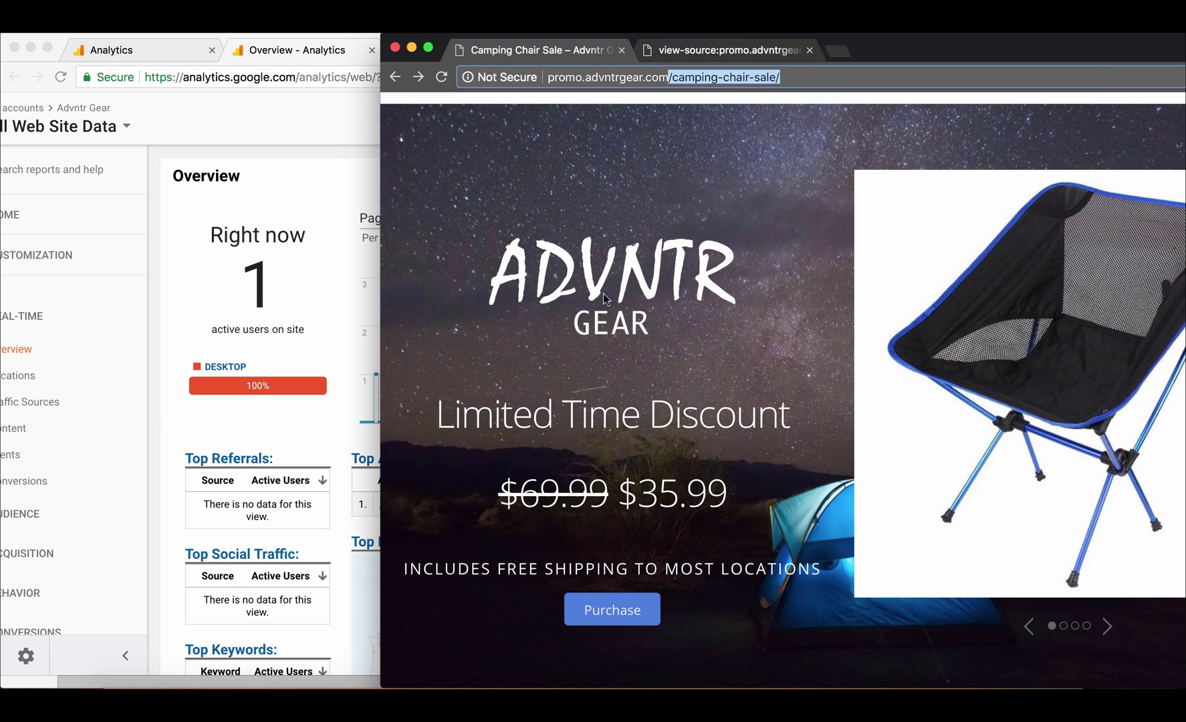
{"action": "scroll", "coordinate": [740, 398], "scroll_direction": "down", "scroll_amount": 4}
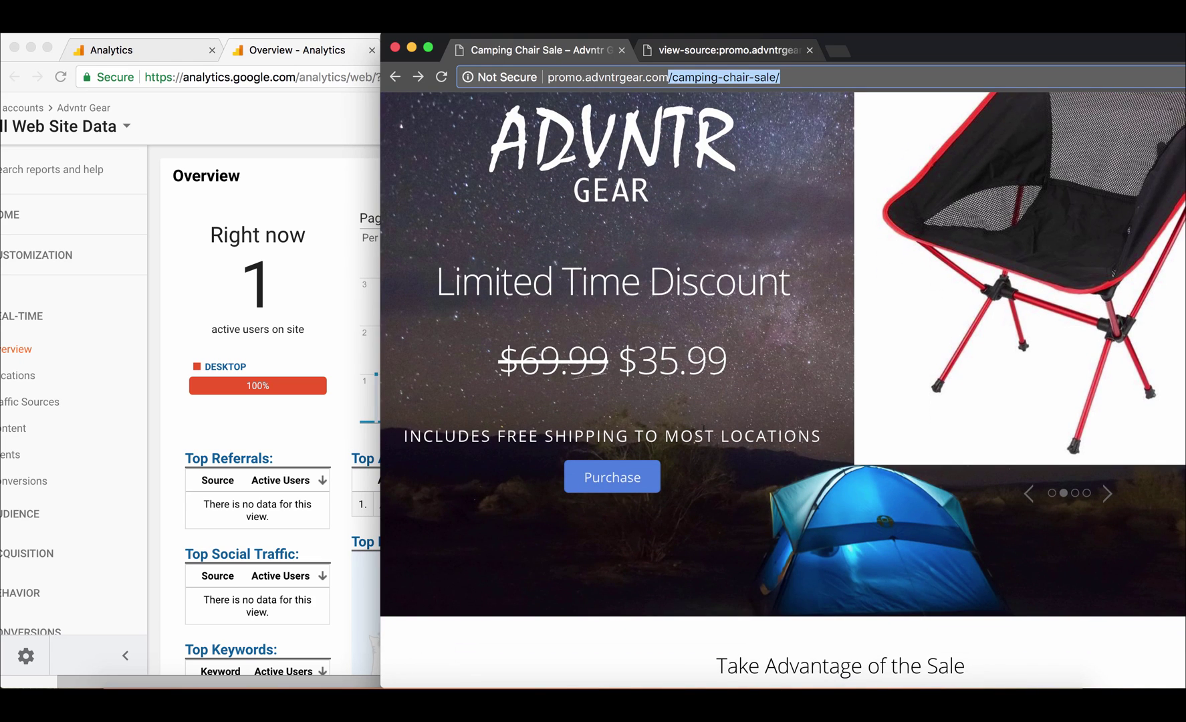
{"action": "left_click", "coordinate": [600, 480]}
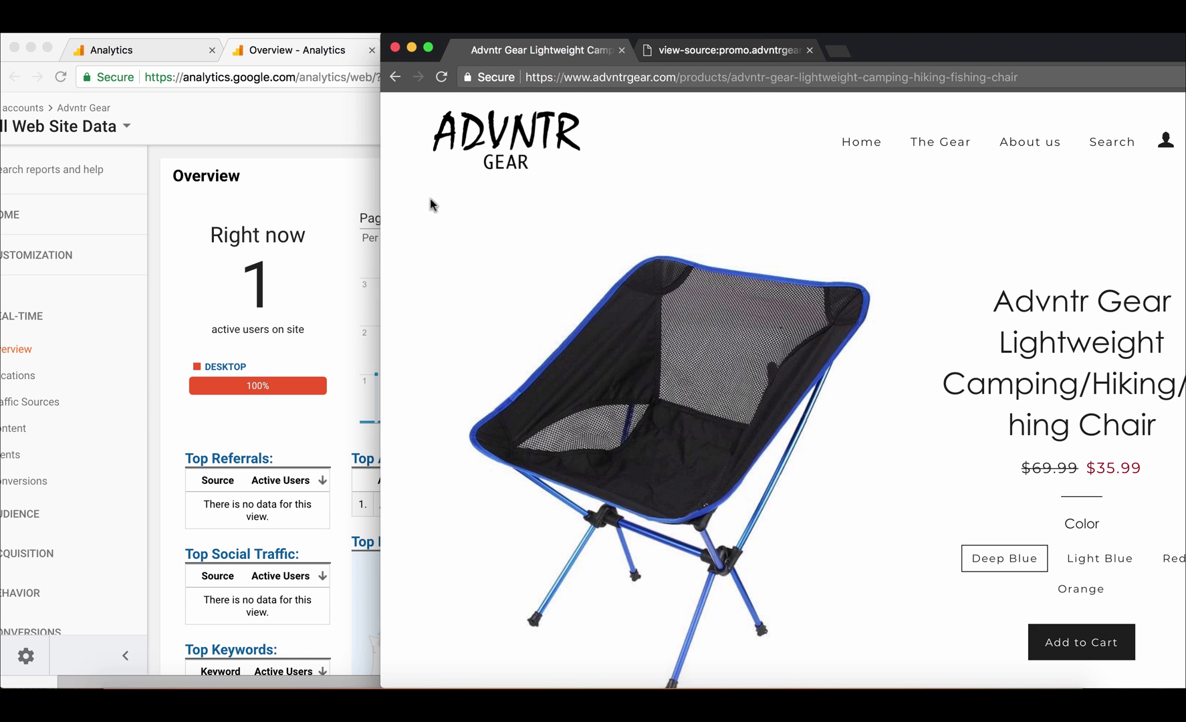
{"action": "left_click", "coordinate": [361, 267]}
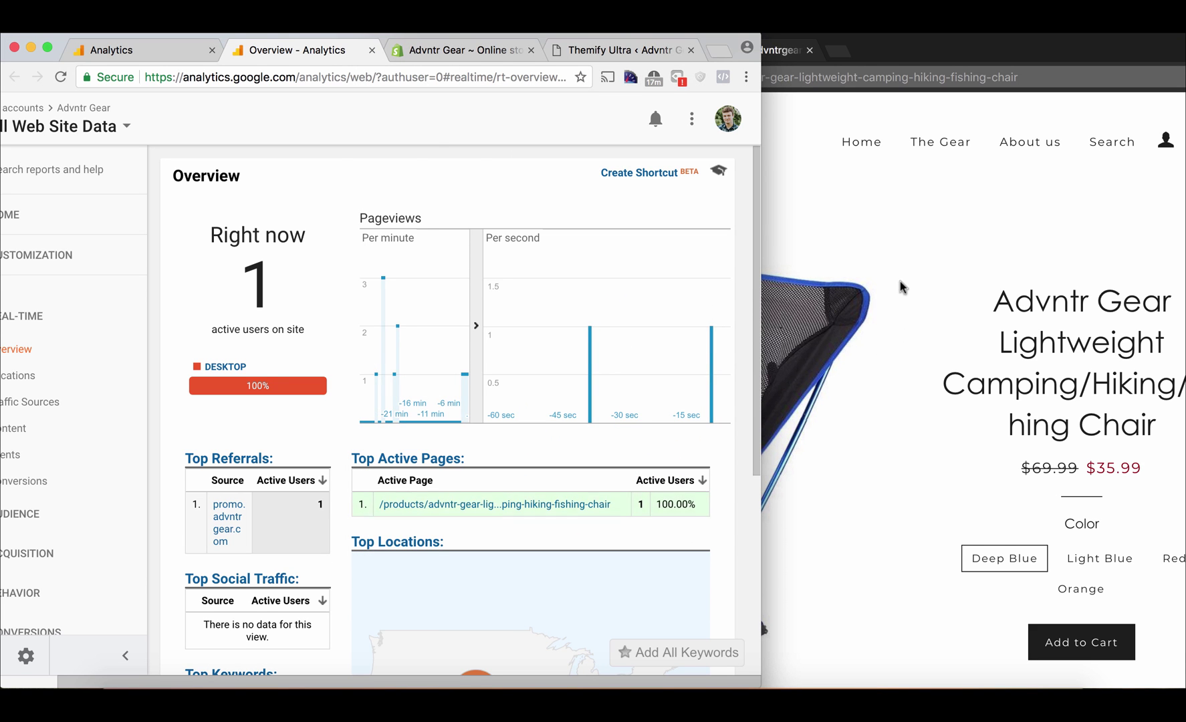
{"action": "left_click", "coordinate": [901, 286]}
{"action": "left_click_drag", "start_coordinate": [564, 76], "coordinate": [676, 77]}
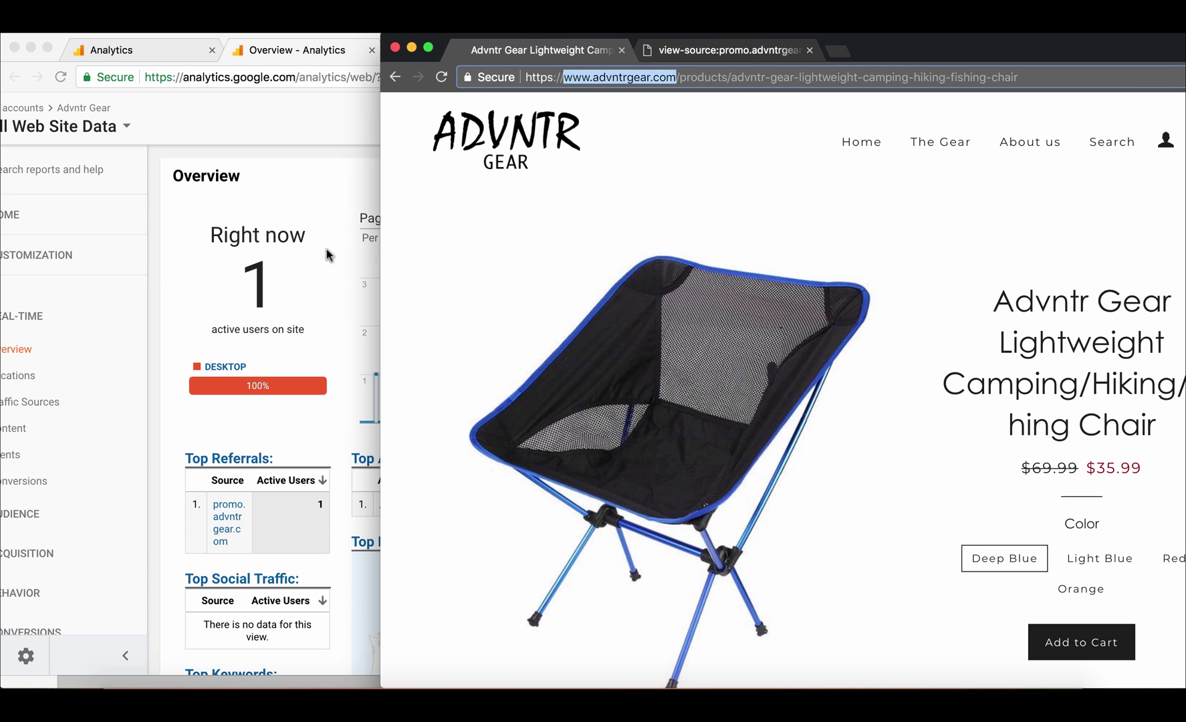
{"action": "left_click", "coordinate": [294, 289]}
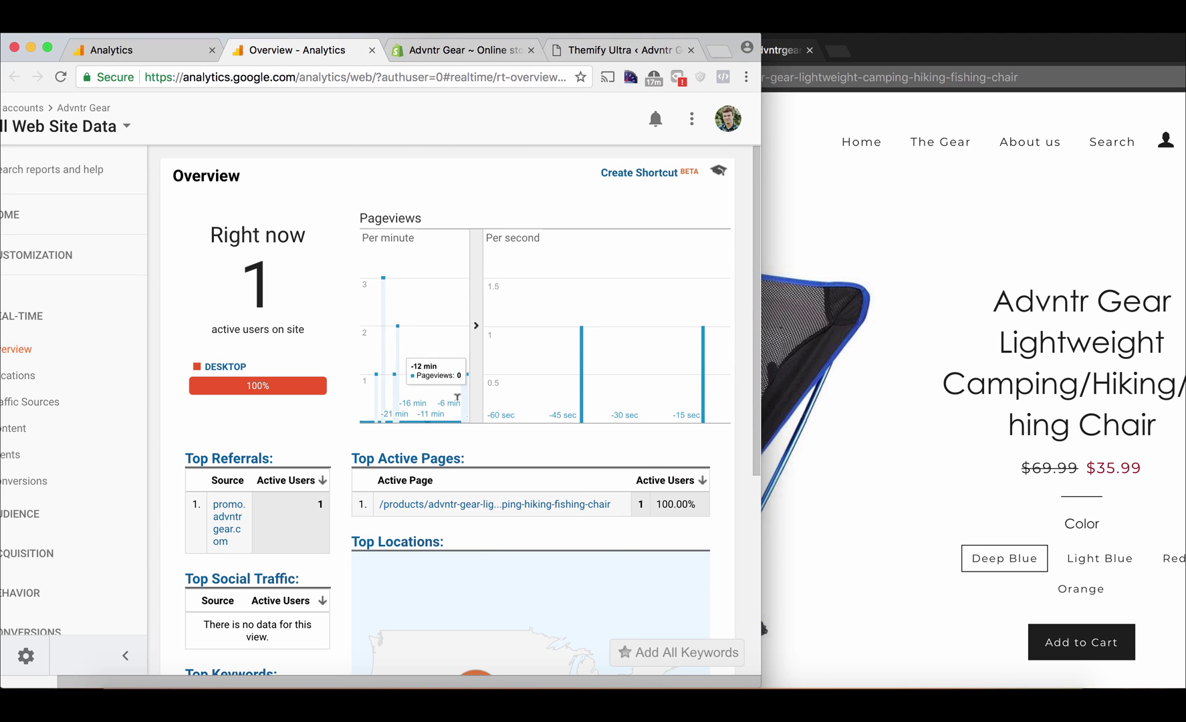
{"action": "double_click", "coordinate": [250, 279]}
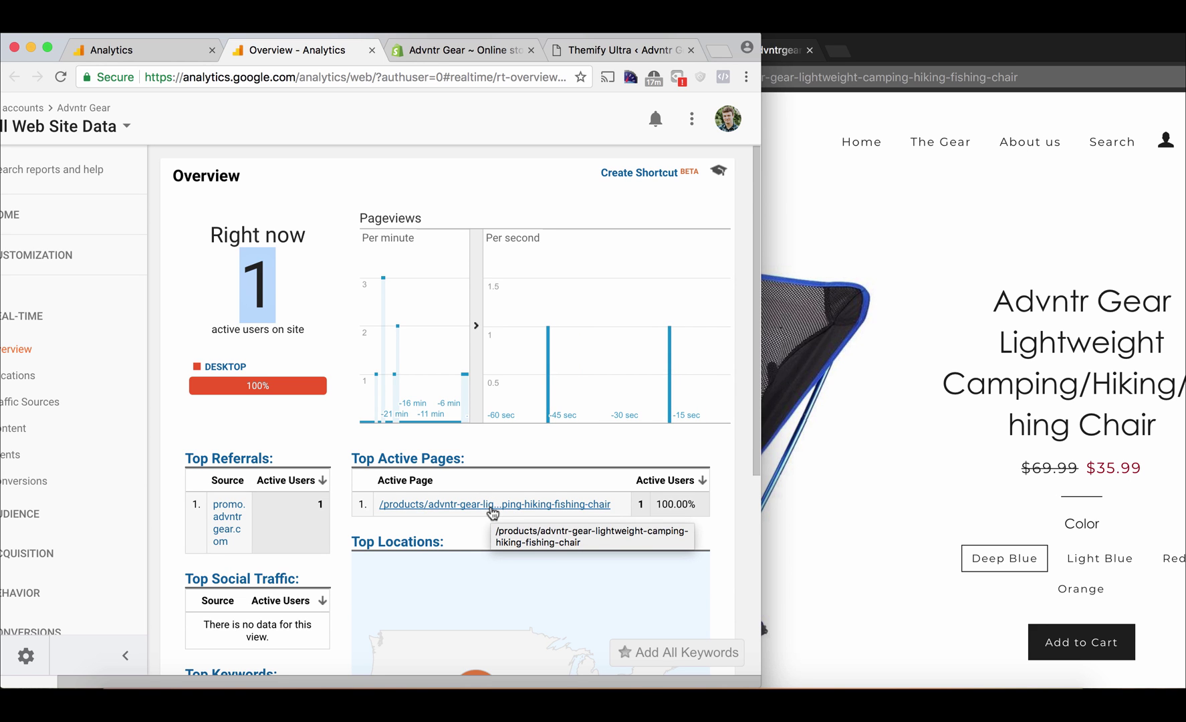
{"action": "scroll", "coordinate": [493, 514], "scroll_direction": "down", "scroll_amount": 3}
{"action": "mouse_move", "coordinate": [472, 611]}
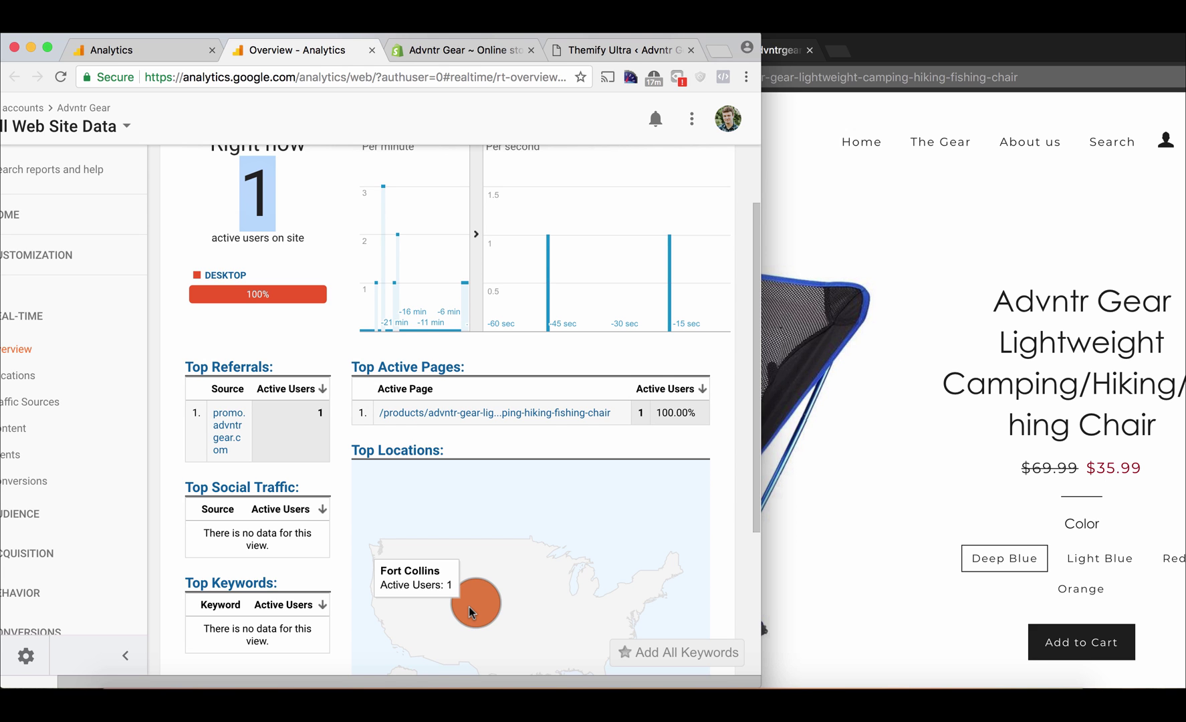
{"action": "scroll", "coordinate": [472, 611], "scroll_direction": "up", "scroll_amount": 3}
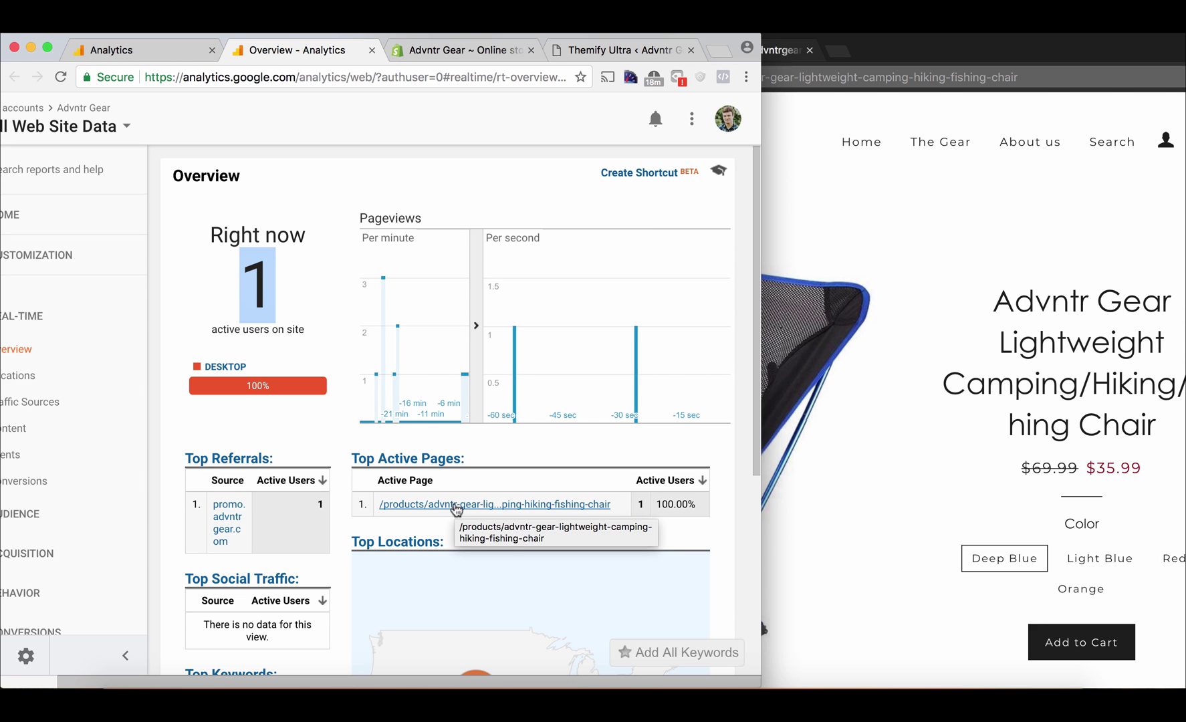
Return to the promo page, follow Purchase, and add the Deep Blue chair to the cart.
{"action": "left_click", "coordinate": [999, 205]}
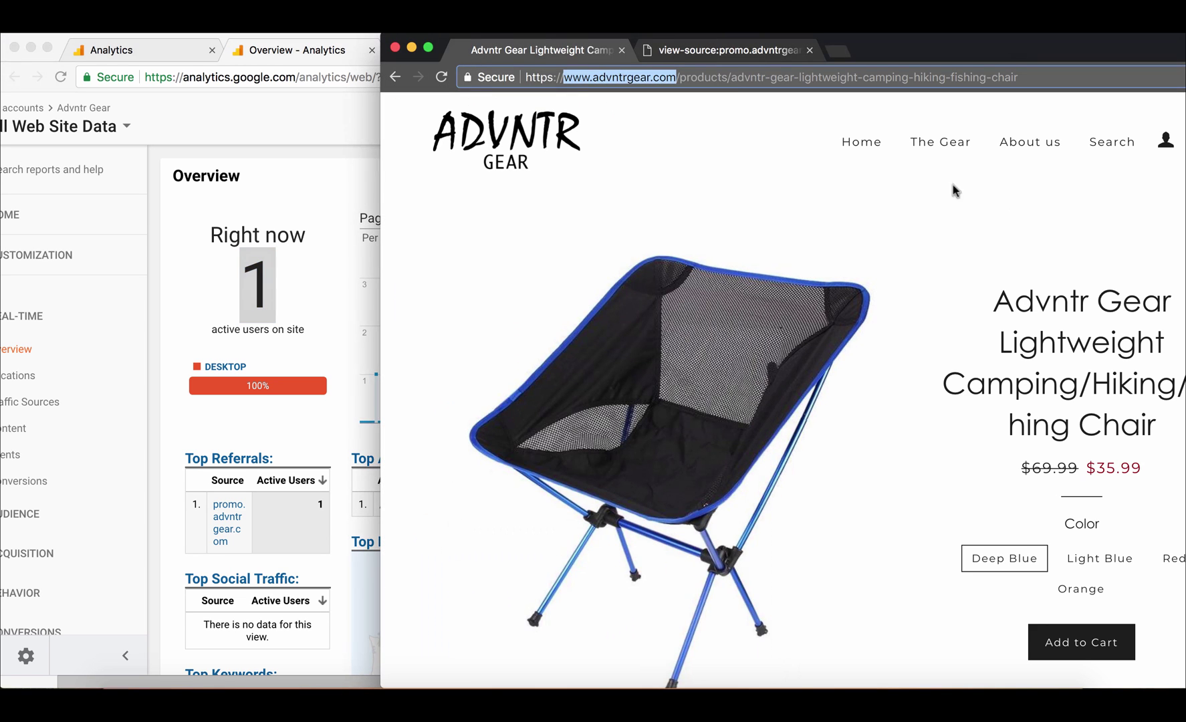
{"action": "left_click", "coordinate": [395, 76]}
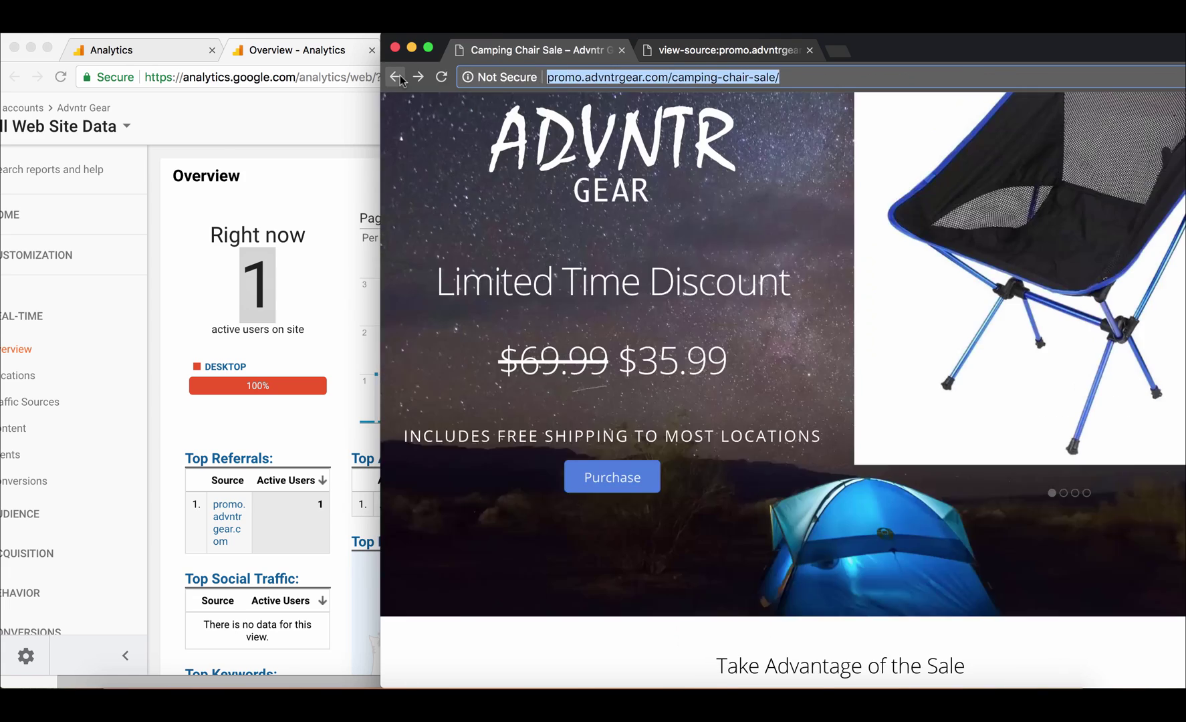
{"action": "scroll", "coordinate": [842, 352], "scroll_direction": "up", "scroll_amount": 5}
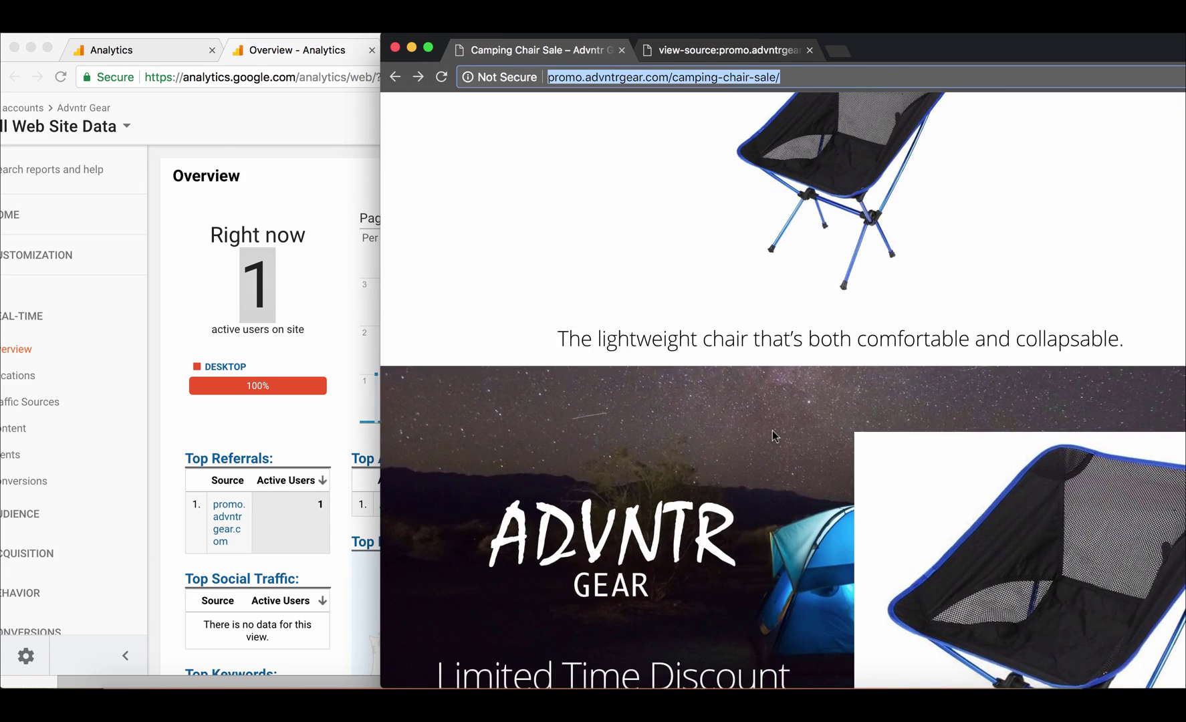
{"action": "scroll", "coordinate": [774, 437], "scroll_direction": "down", "scroll_amount": 4}
{"action": "left_click", "coordinate": [605, 639]}
{"action": "scroll", "coordinate": [705, 403], "scroll_direction": "down", "scroll_amount": 5}
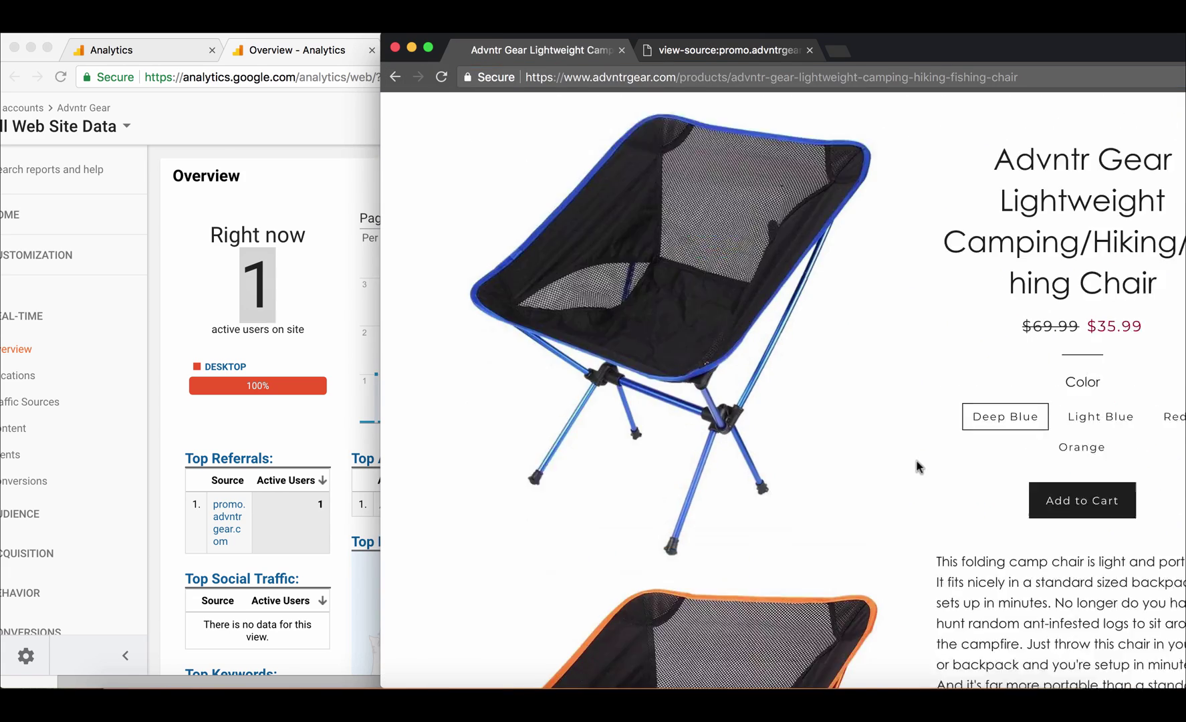
{"action": "left_click", "coordinate": [1103, 443]}
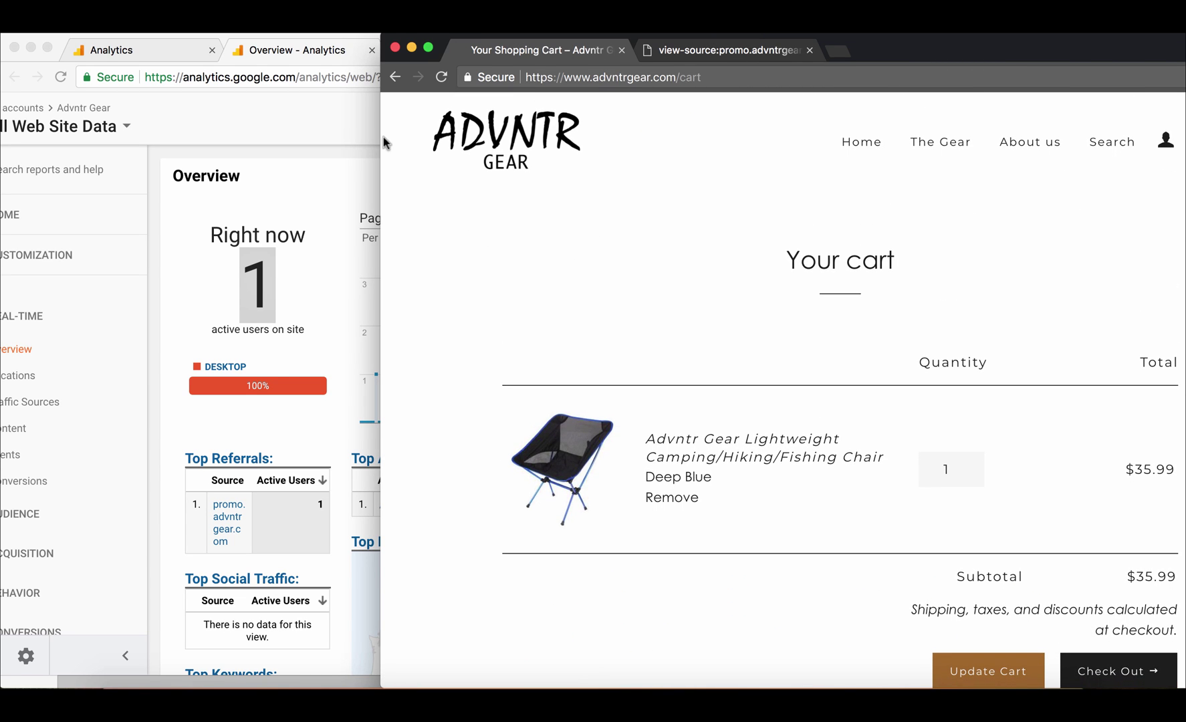
Check Real-Time logs /cart, then go back twice to the promo page and recheck Real-Time.
{"action": "left_click", "coordinate": [295, 212]}
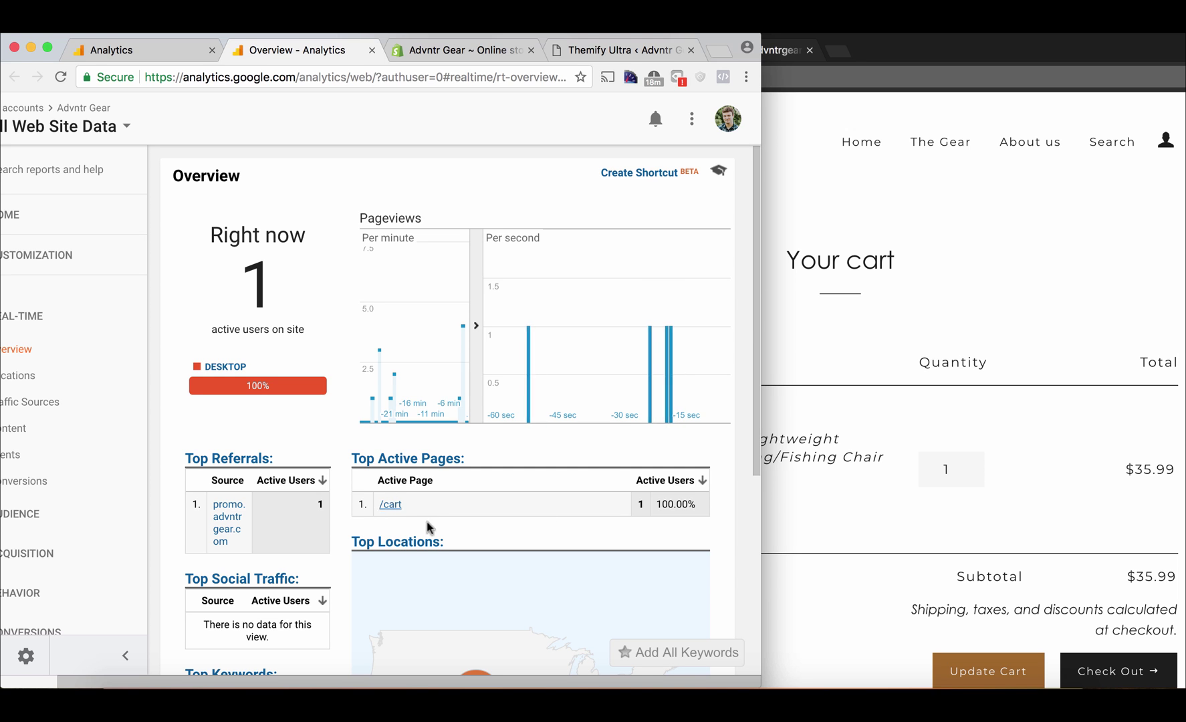
{"action": "left_click", "coordinate": [900, 312]}
{"action": "left_click", "coordinate": [395, 77]}
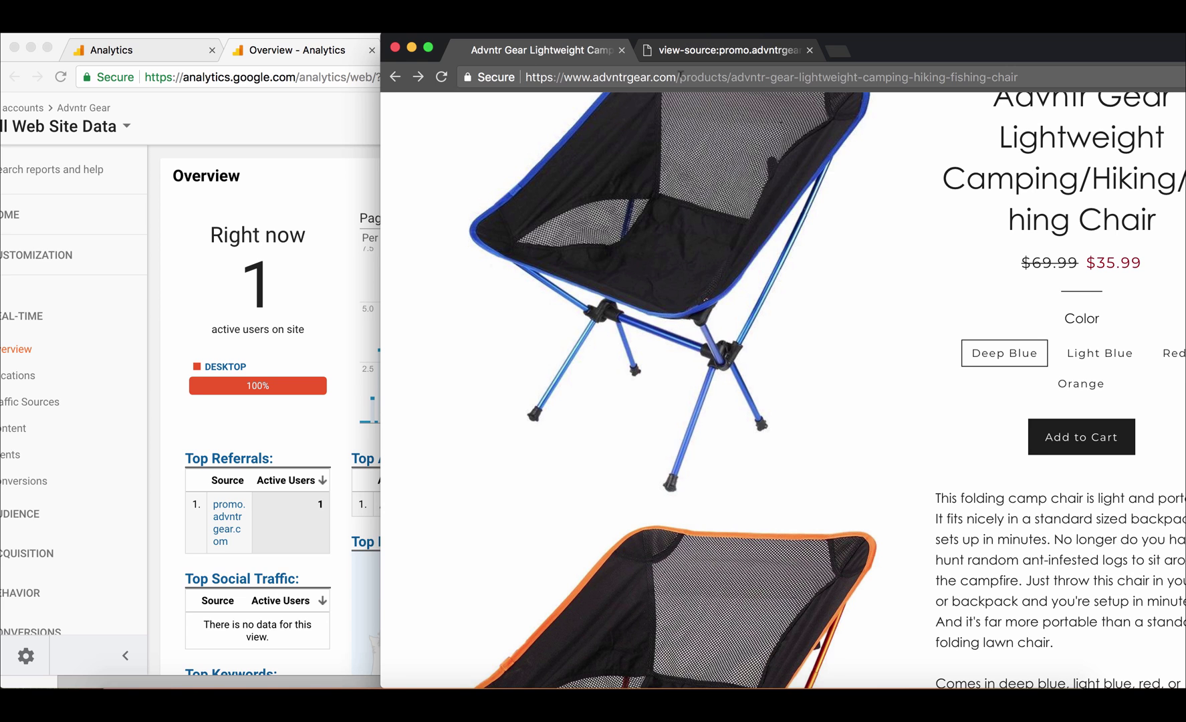
{"action": "left_click", "coordinate": [395, 77]}
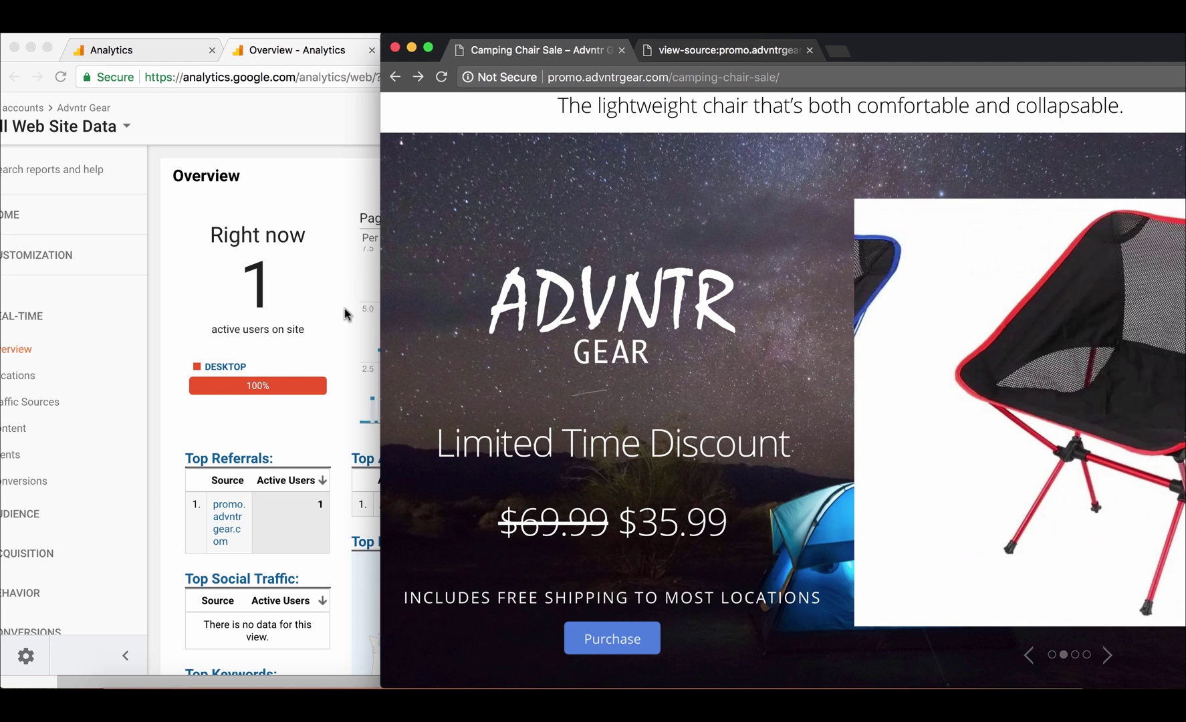
{"action": "left_click", "coordinate": [345, 309]}
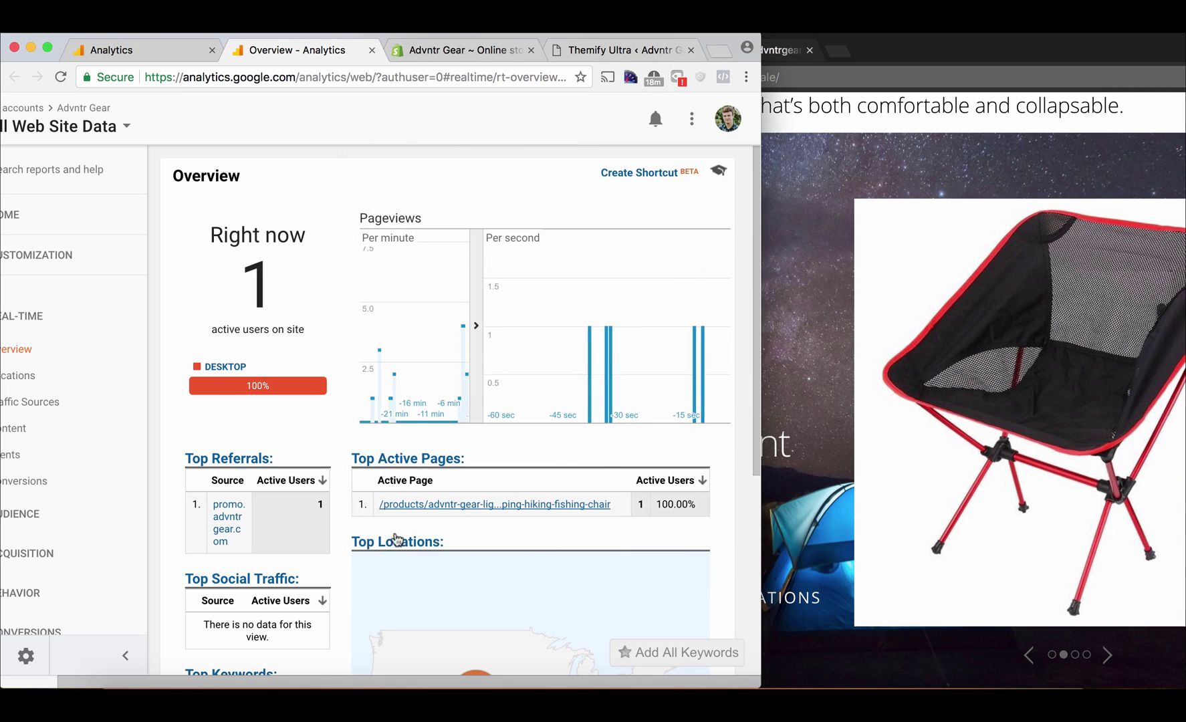